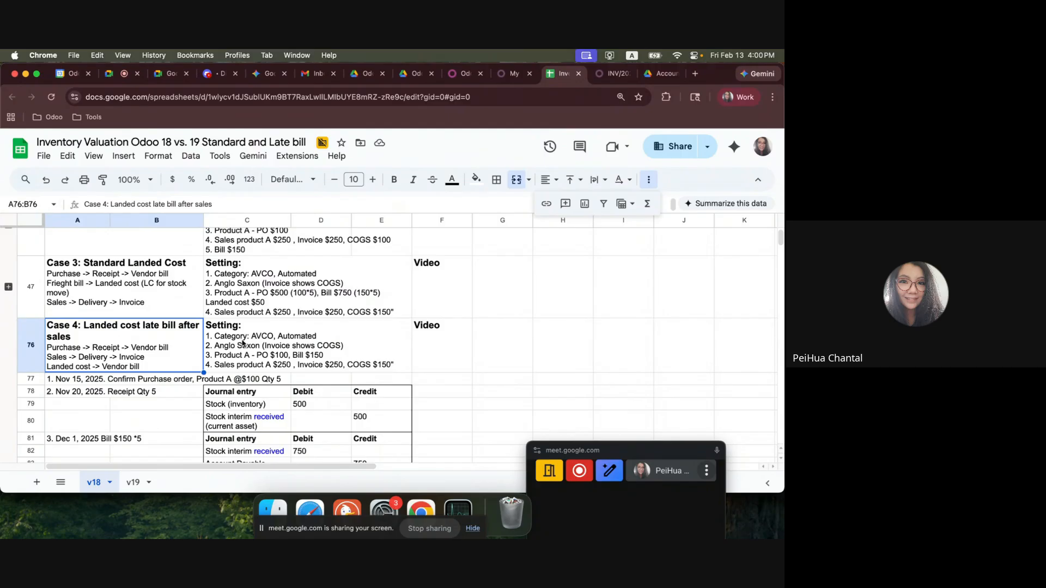
# Review the Case 4 flow, its settings and the purchase order line in the v18 sheet.
pyautogui.scroll(-1, 256, 353)
pyautogui.click(254, 349)
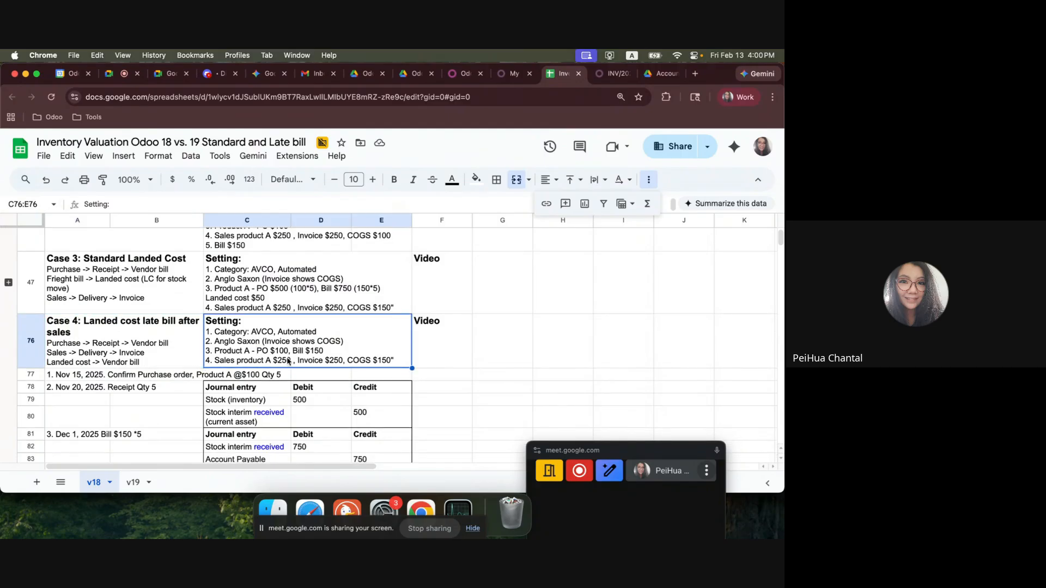
pyautogui.scroll(-1, 296, 360)
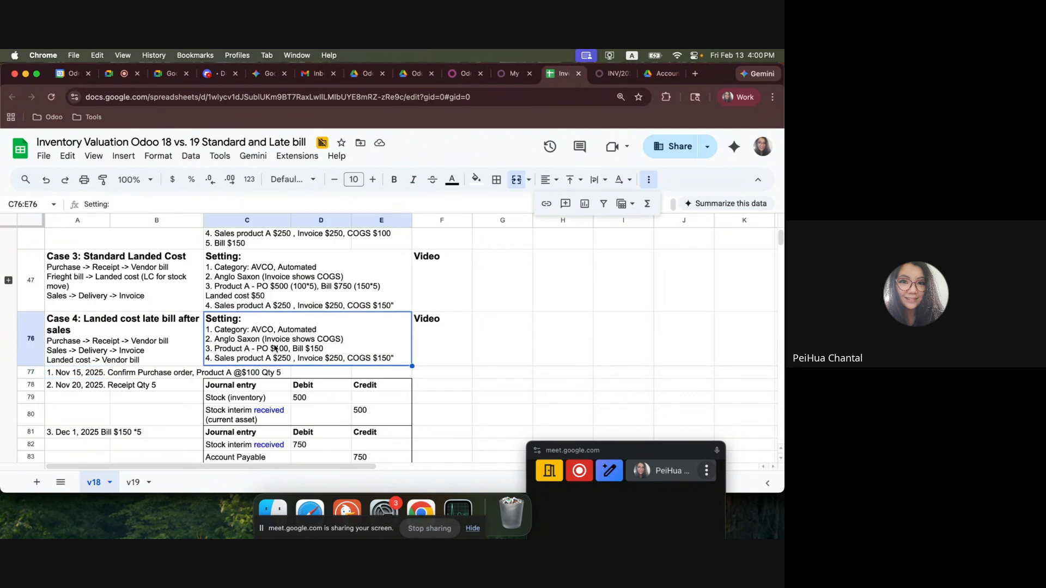
pyautogui.click(81, 374)
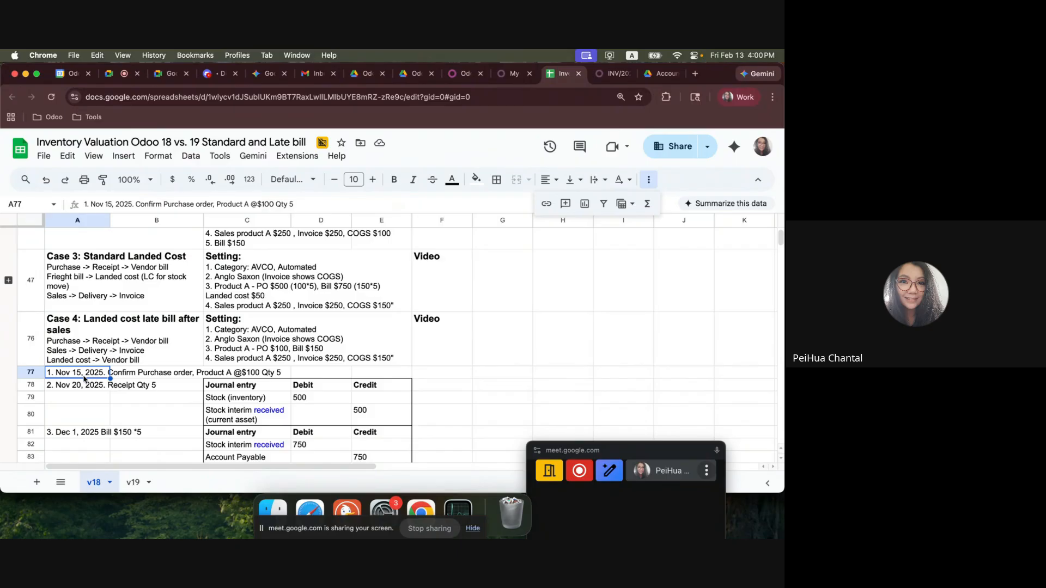
# Switch to Odoo and open the product A Product A Case 4 to check its cost and category.
pyautogui.click(609, 74)
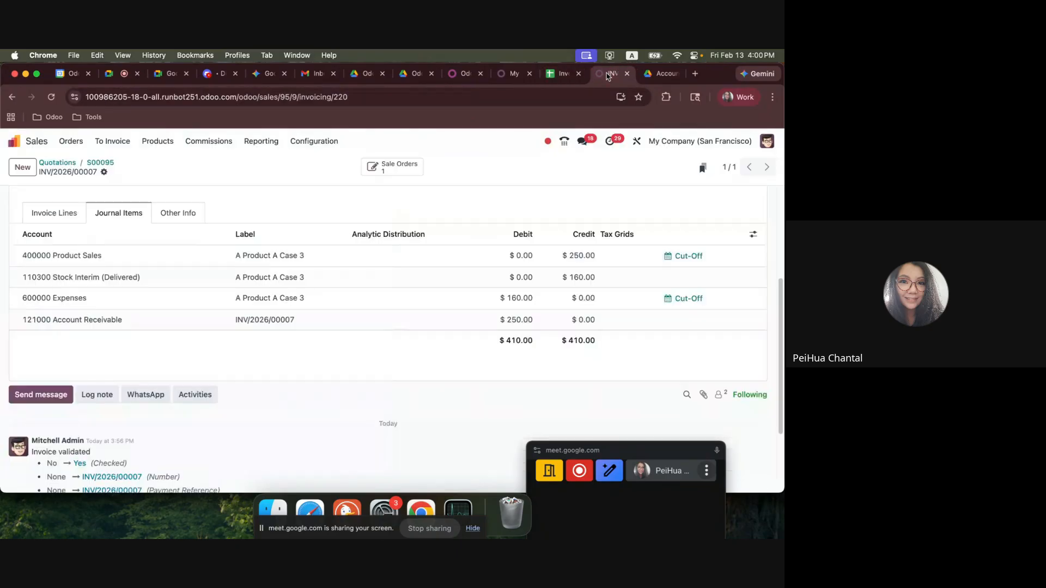
pyautogui.click(34, 143)
pyautogui.write('/purh')
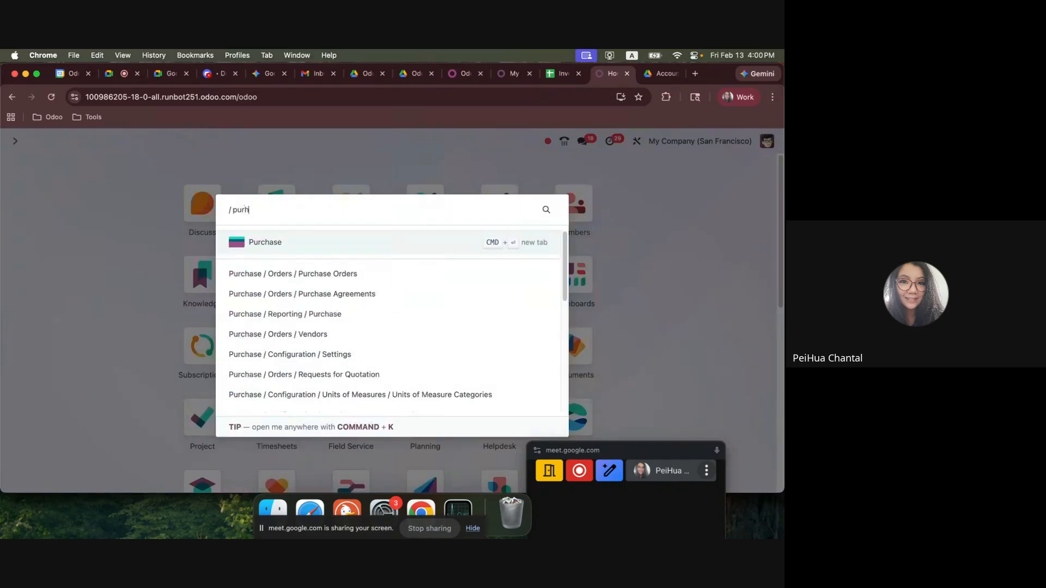
pyautogui.press('BackSpace')
pyautogui.press('BackSpace')
pyautogui.press('BackSpace')
pyautogui.write('rodu')
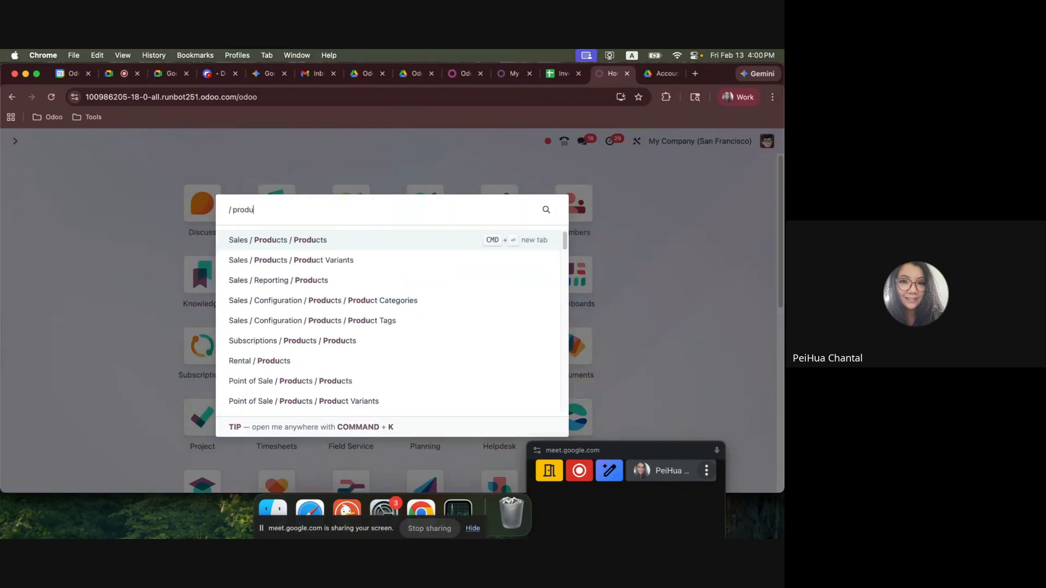
pyautogui.press('Return')
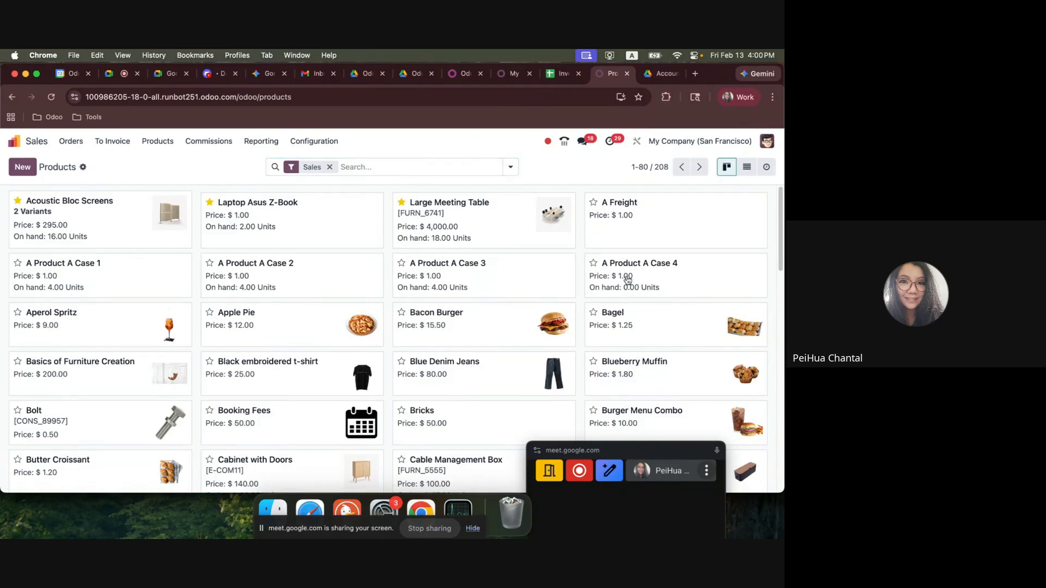
pyautogui.click(627, 280)
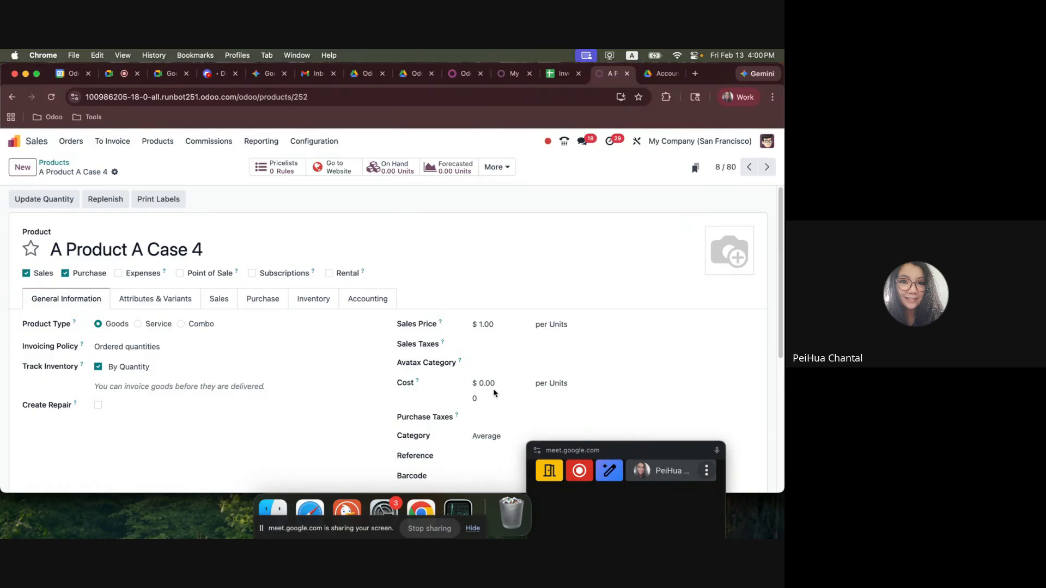
# Create a new request for quotation in Purchase with Acme Corporation as the vendor.
pyautogui.click(12, 142)
pyautogui.write('o')
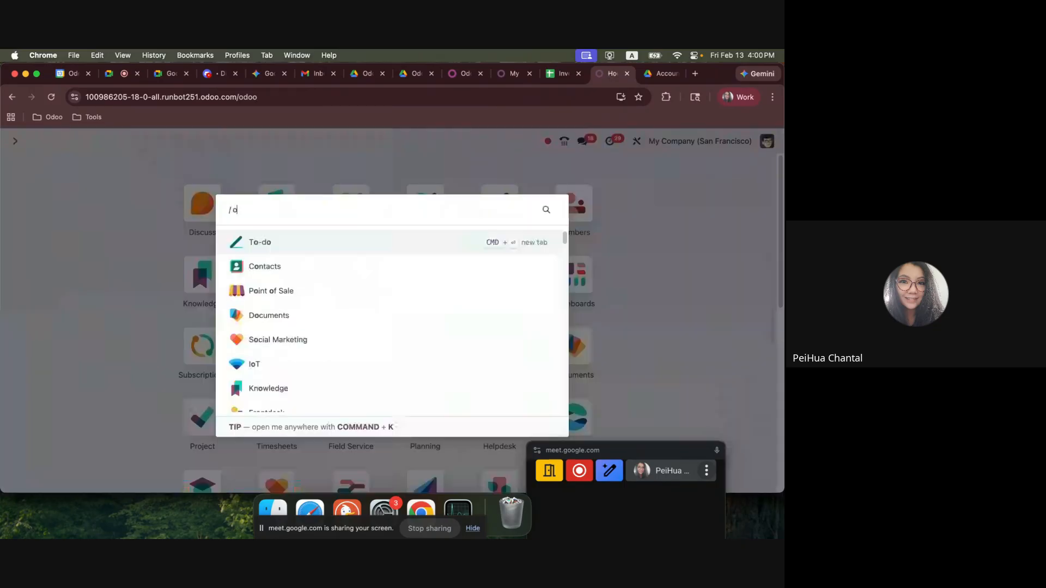
pyautogui.press('BackSpace')
pyautogui.write('purch')
pyautogui.press('Return')
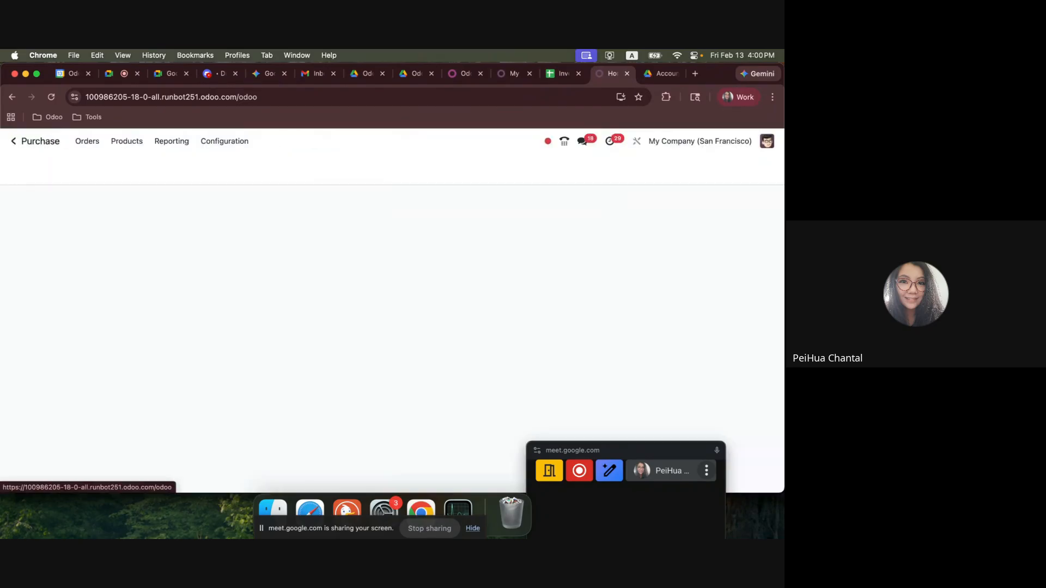
pyautogui.click(23, 166)
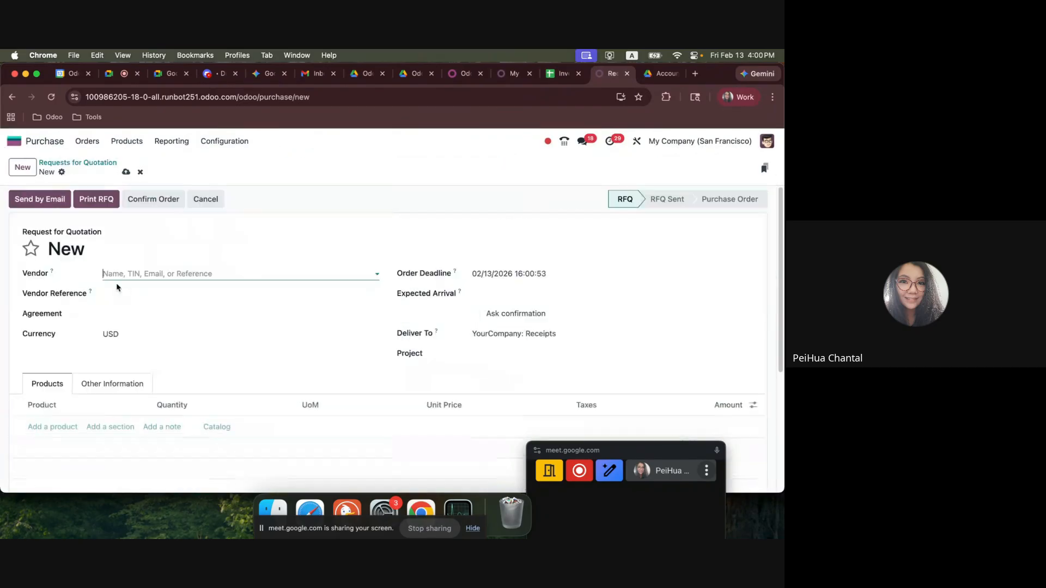
pyautogui.click(149, 274)
pyautogui.click(150, 299)
pyautogui.click(116, 336)
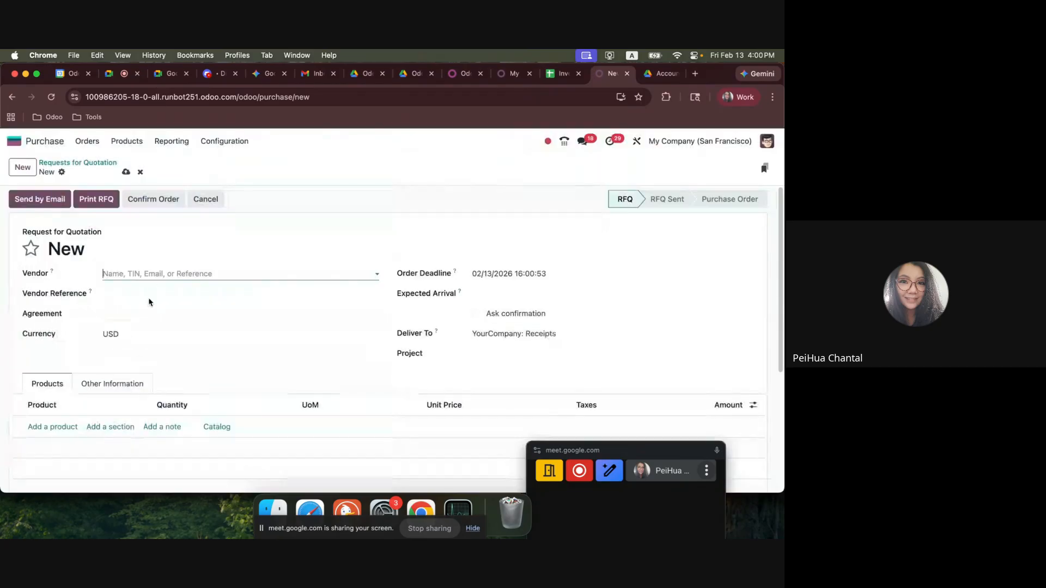
pyautogui.click(158, 322)
# Add A Product A Case 4 to the request for quotation with quantity 5 and unit price 100.
pyautogui.click(53, 426)
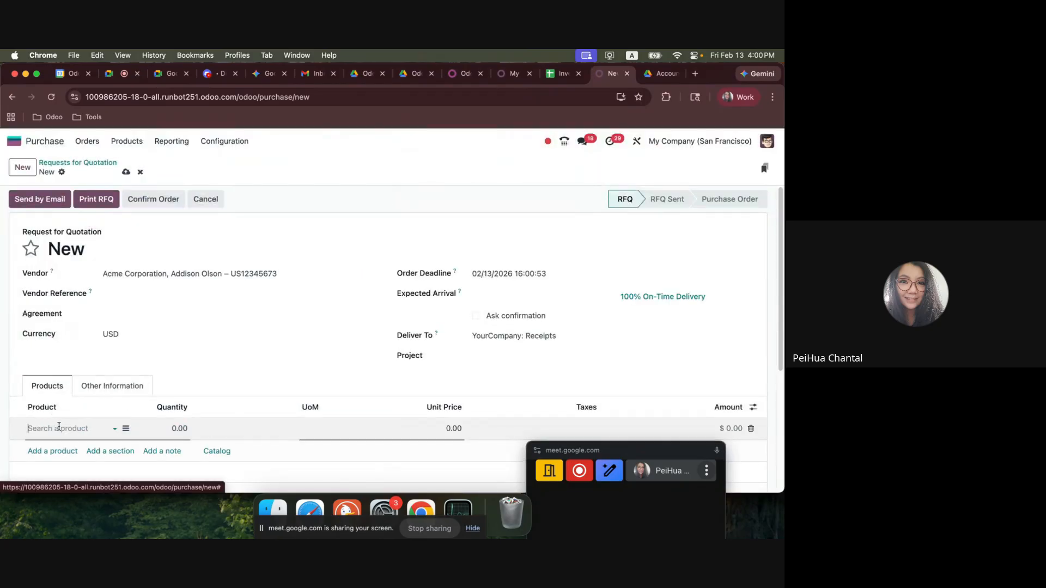
pyautogui.click(145, 380)
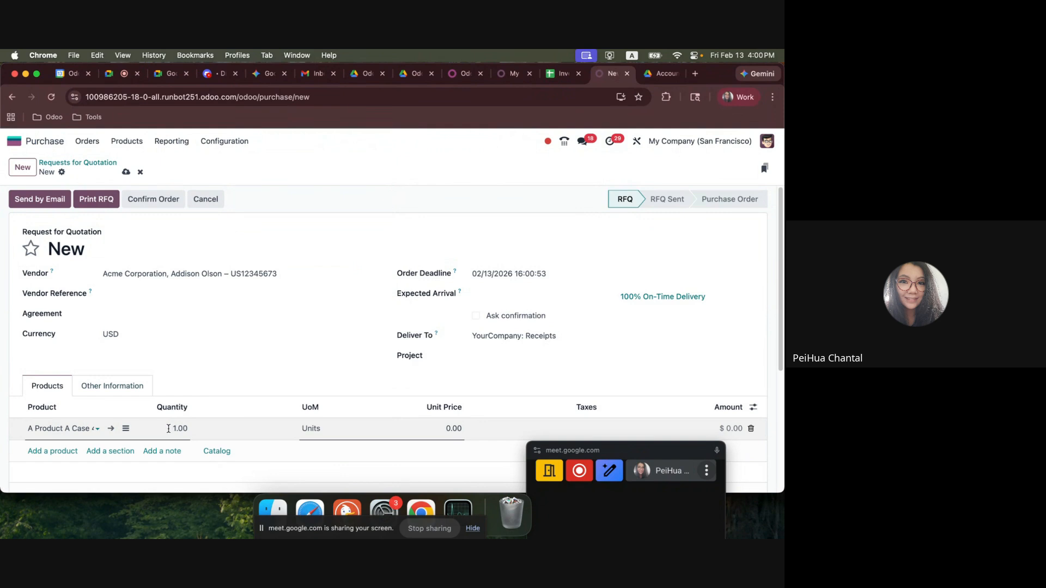
pyautogui.write('5')
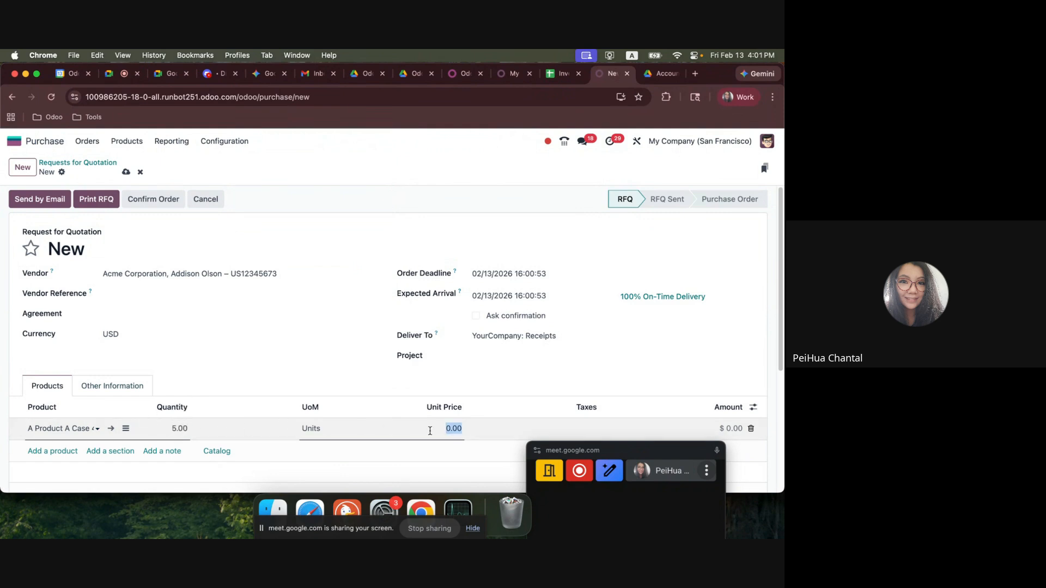
pyautogui.write('100')
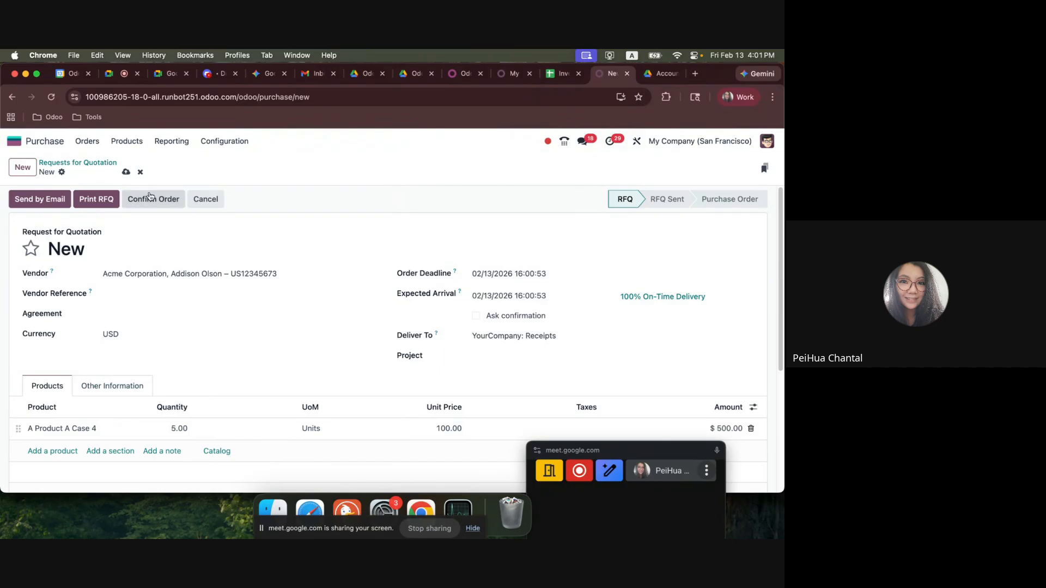
# Confirm the purchase order and validate its receipt of 5 units.
pyautogui.click(153, 200)
pyautogui.click(34, 199)
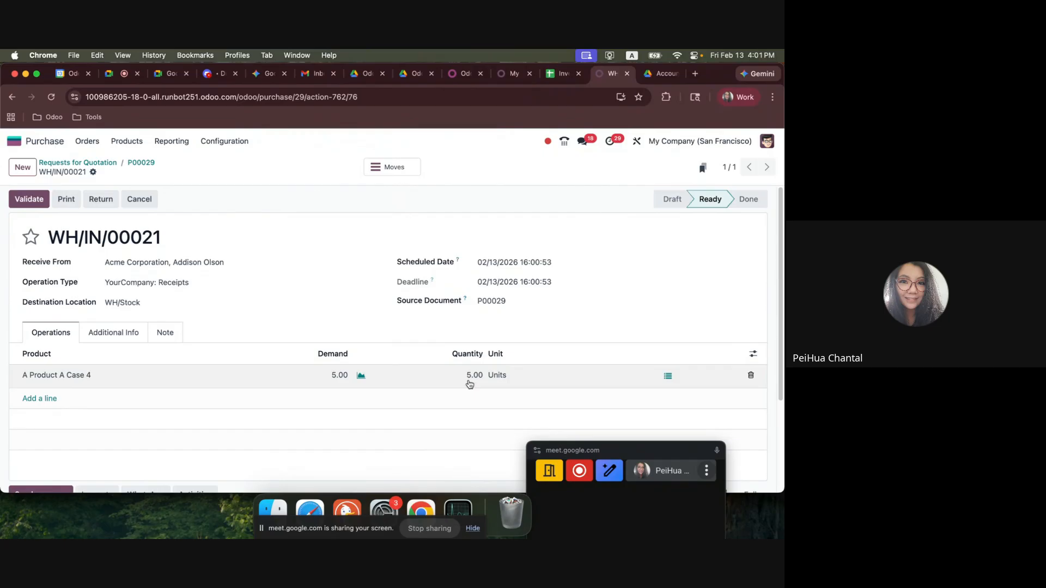
pyautogui.click(30, 200)
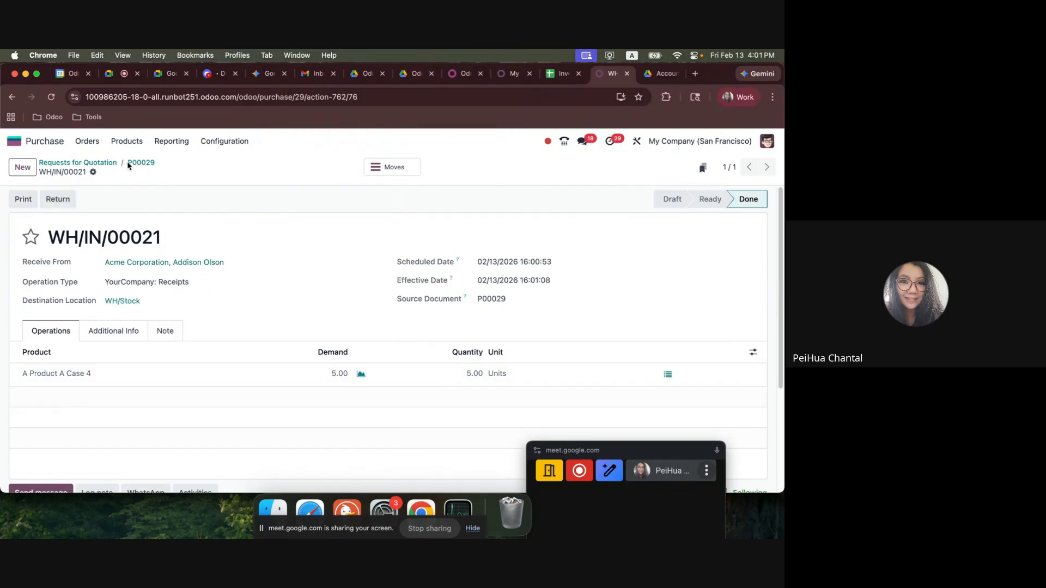
# Create a vendor bill from the purchase order and set its bill date to 02/13/2026.
pyautogui.click(141, 162)
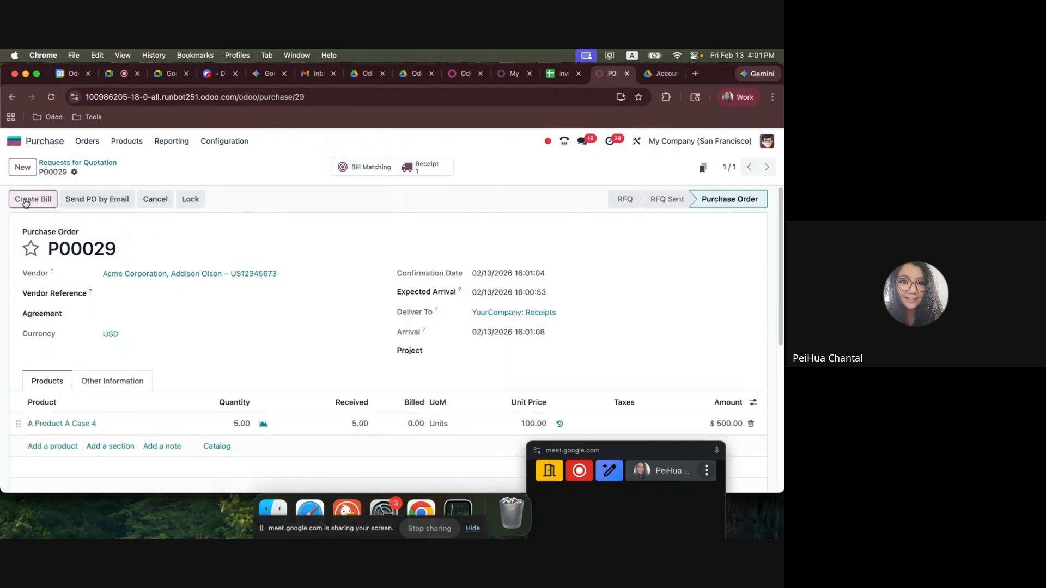
pyautogui.click(32, 200)
pyautogui.click(525, 279)
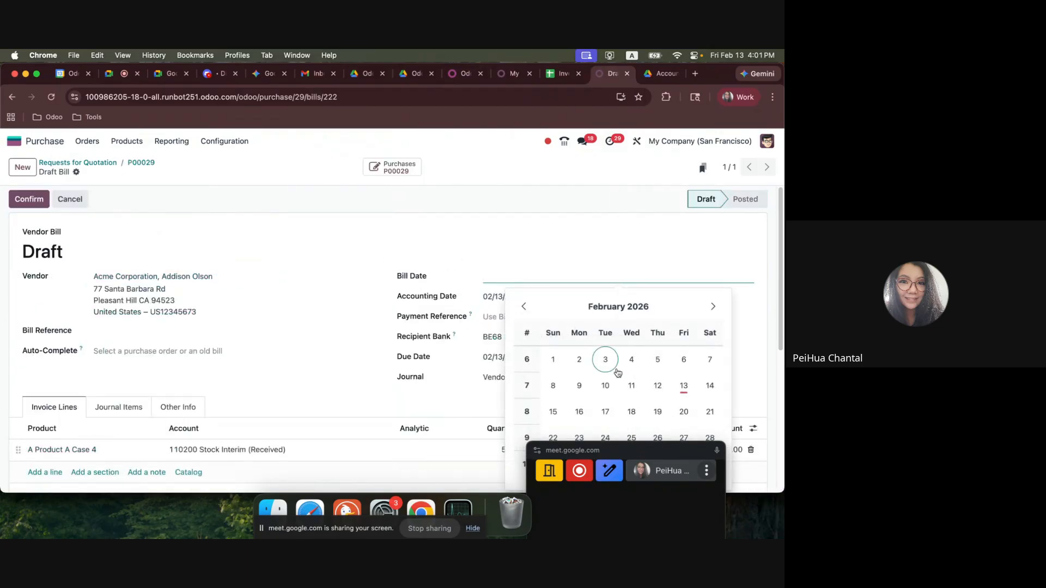
pyautogui.click(676, 390)
# Set the bill line's price for A Product A Case 4 to 150 and confirm the vendor bill.
pyautogui.scroll(-3, 453, 310)
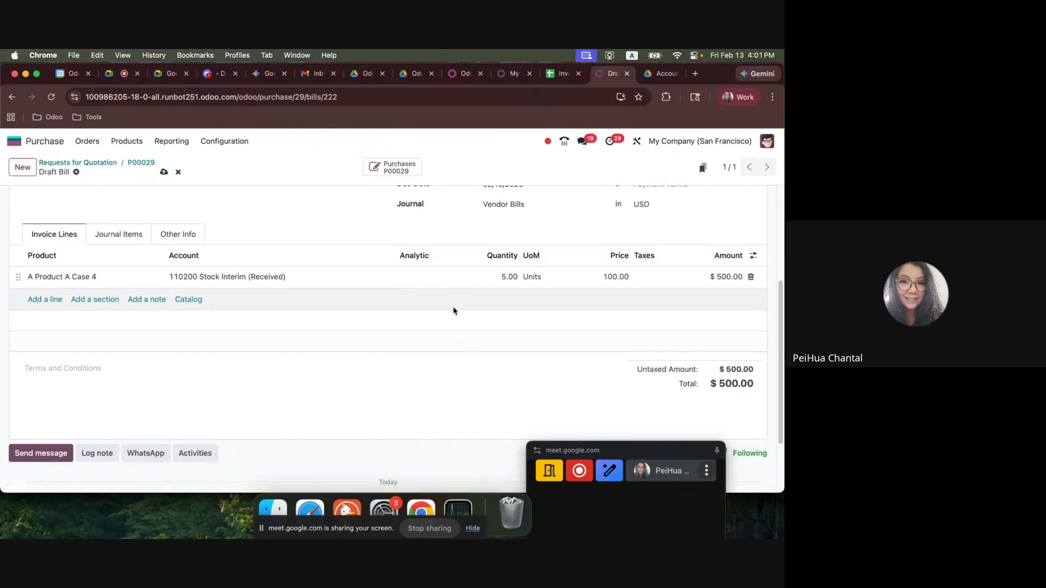
pyautogui.click(599, 278)
pyautogui.click(659, 337)
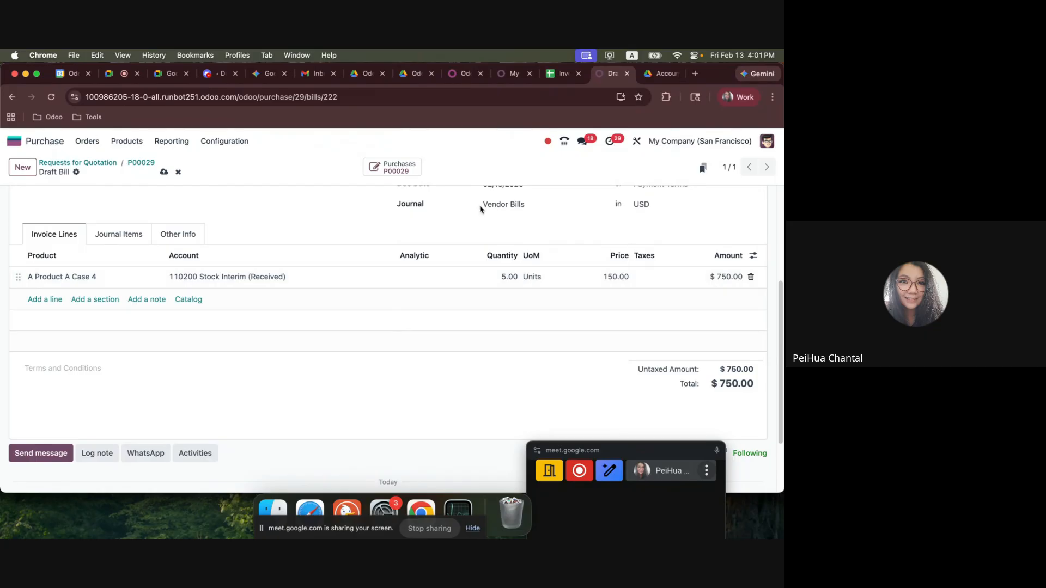
pyautogui.scroll(5, 715, 288)
pyautogui.click(37, 200)
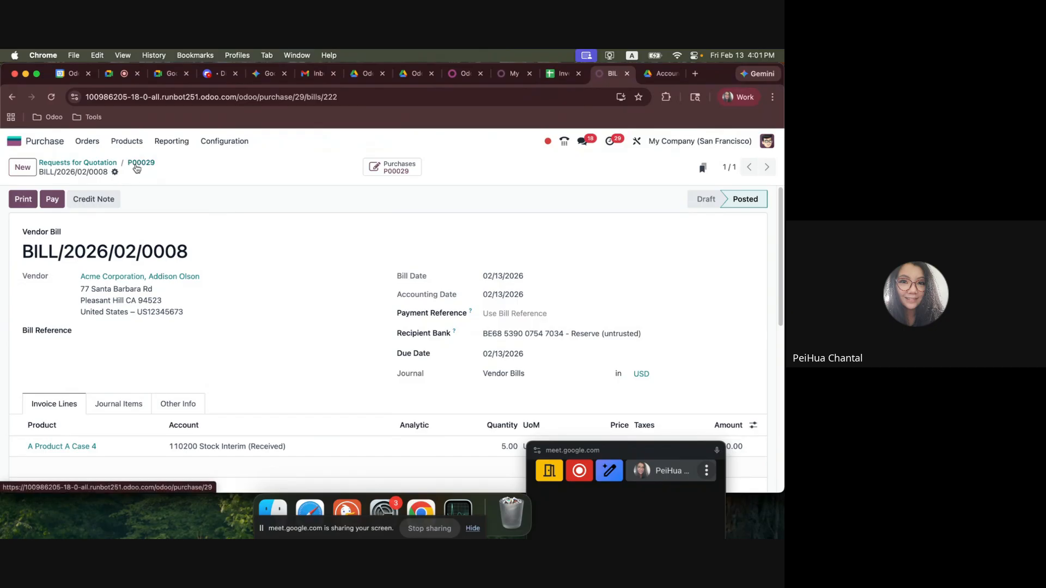
# Check the Sales -> Delivery -> Invoice line of Case 4 in the spreadsheet and return to Odoo.
pyautogui.click(561, 74)
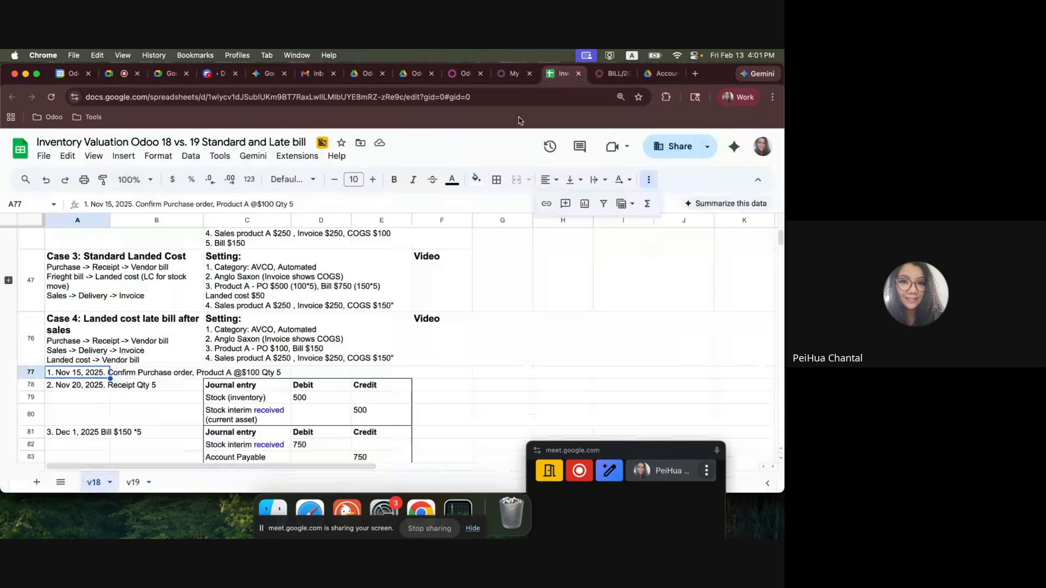
pyautogui.doubleClick(103, 337)
pyautogui.moveTo(167, 335); pyautogui.dragTo(54, 336)
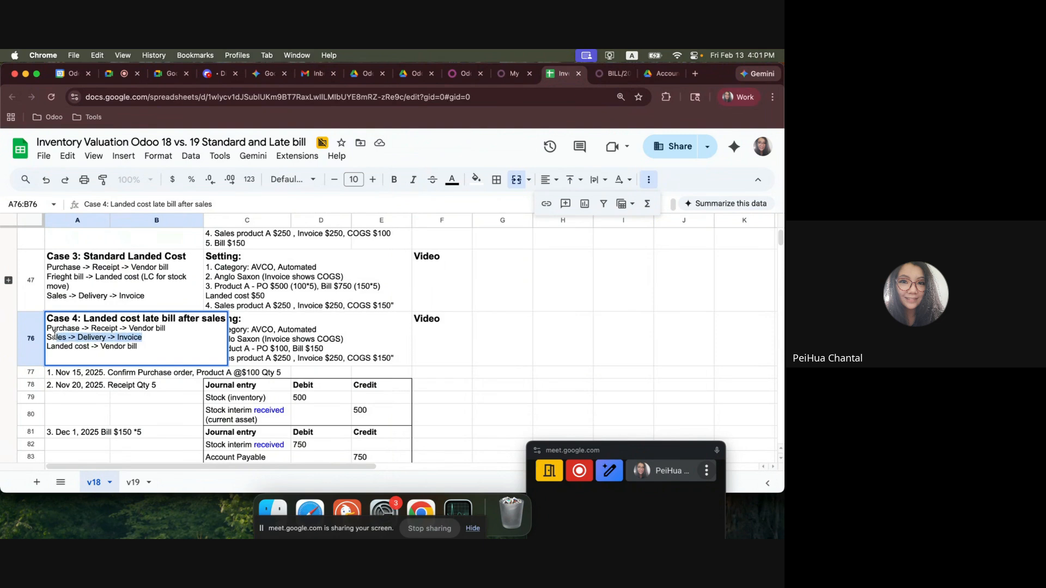
pyautogui.click(613, 73)
pyautogui.click(18, 143)
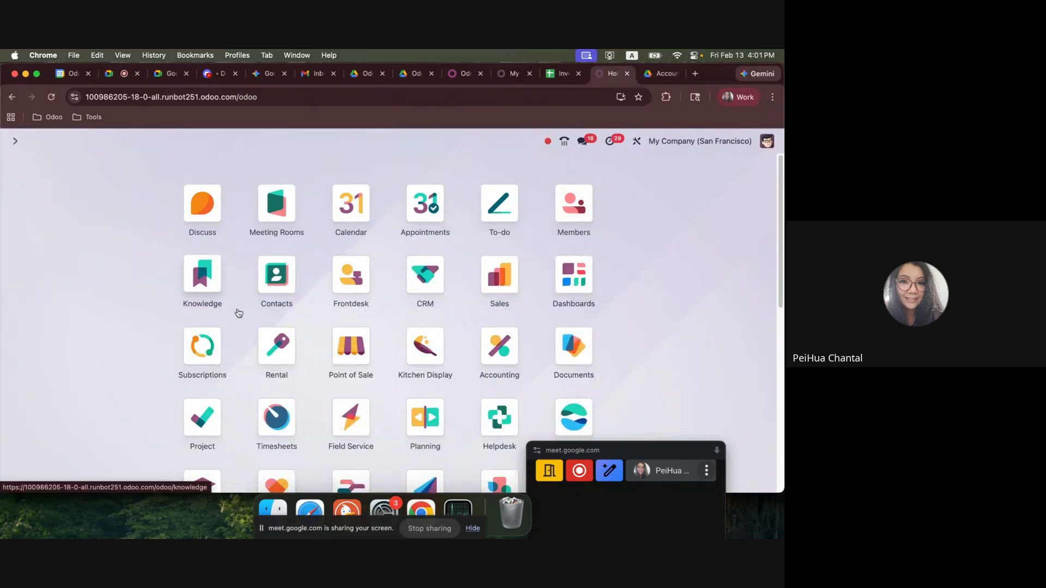
pyautogui.write('sale')
pyautogui.press('Return')
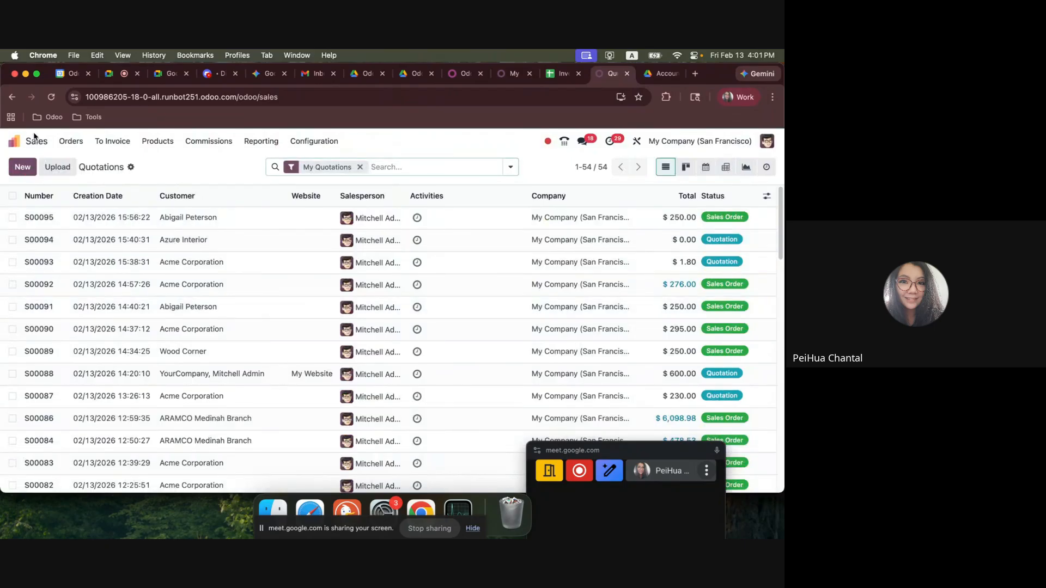
# Open the Inventory stock valuation report and select both entries for A Product A Case 4 to examine their values.
pyautogui.click(21, 143)
pyautogui.write('inve')
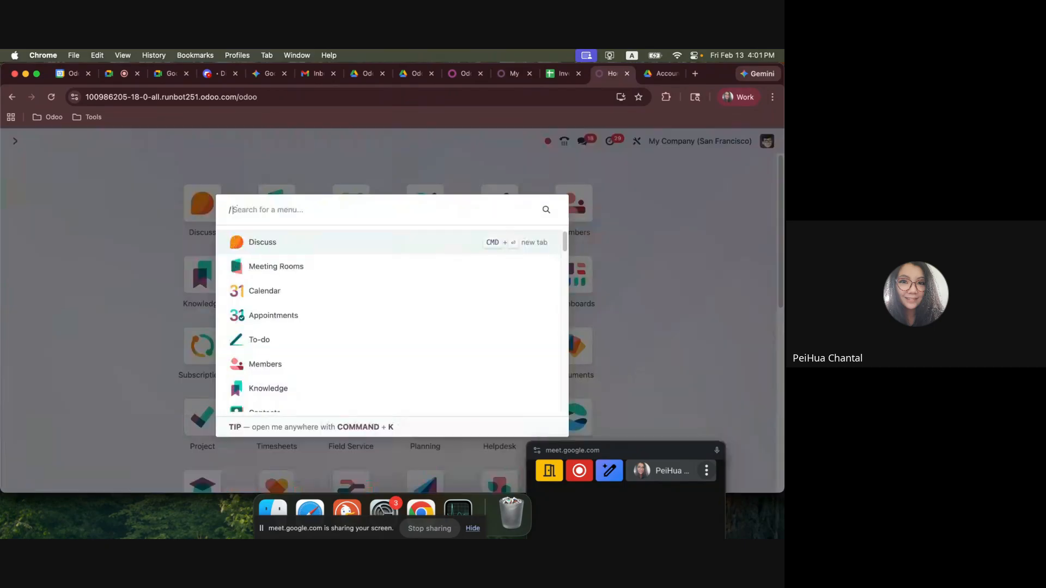
pyautogui.press('Return')
pyautogui.click(231, 141)
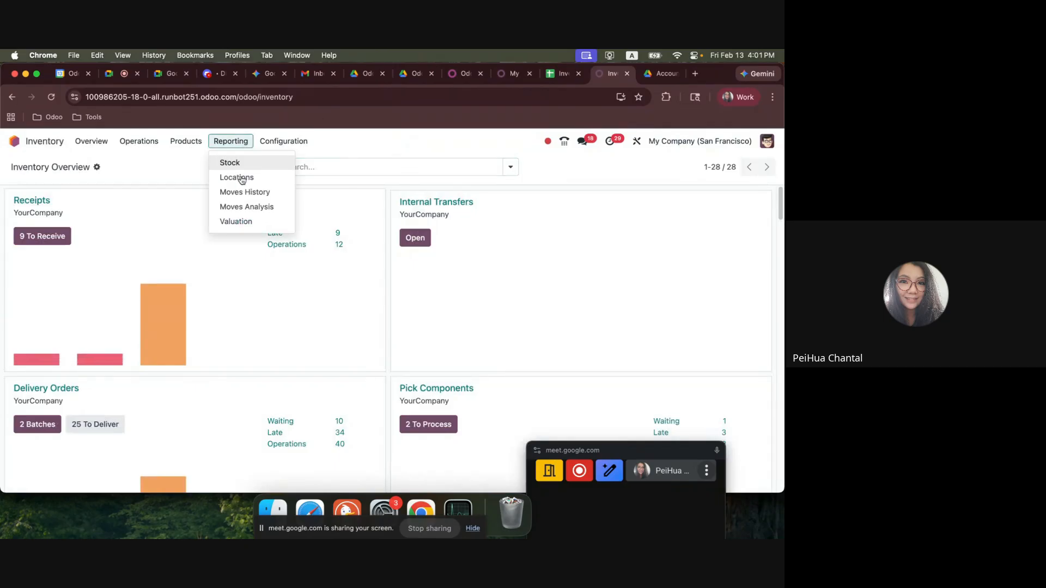
pyautogui.click(239, 220)
pyautogui.click(12, 239)
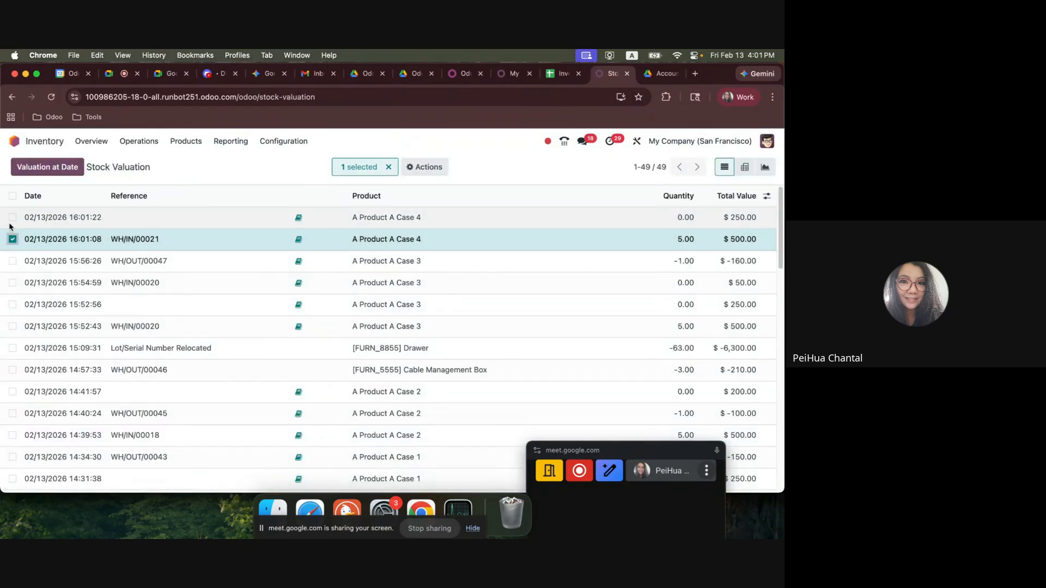
pyautogui.click(12, 217)
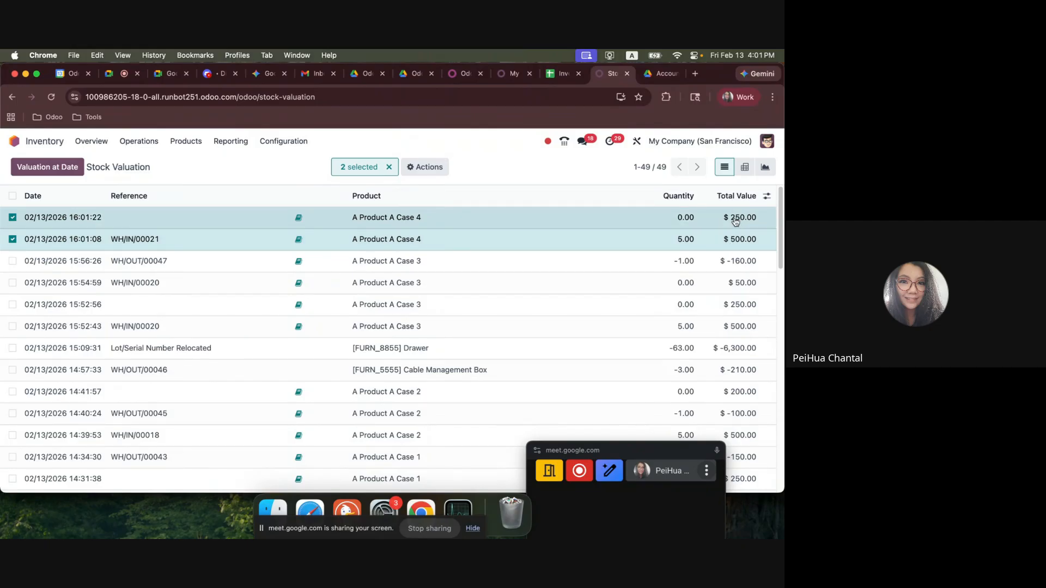
# Open the product record A Product A Case 4 in Inventory to check its updated cost.
pyautogui.click(186, 141)
pyautogui.click(205, 162)
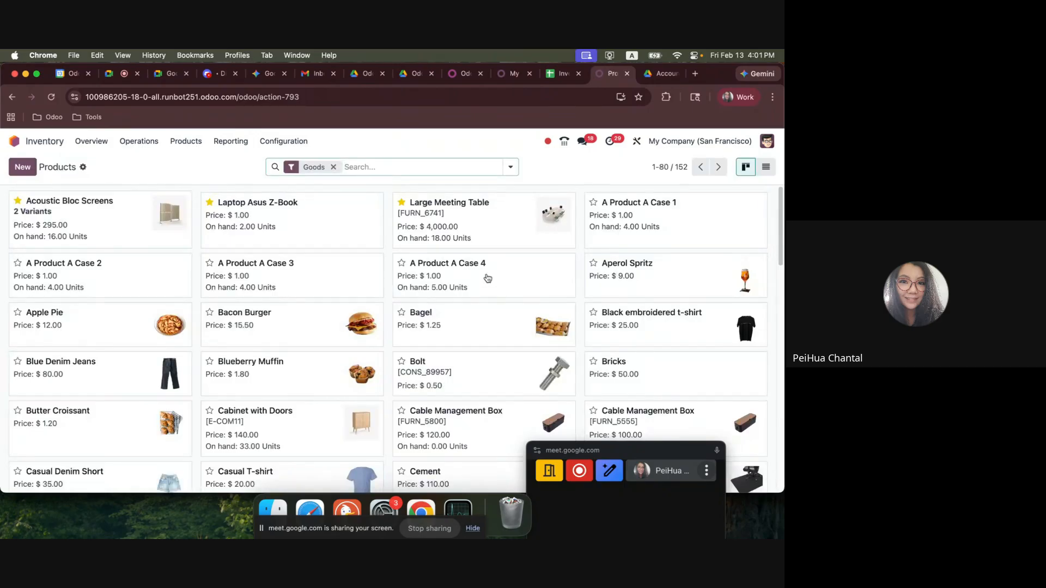
pyautogui.click(488, 279)
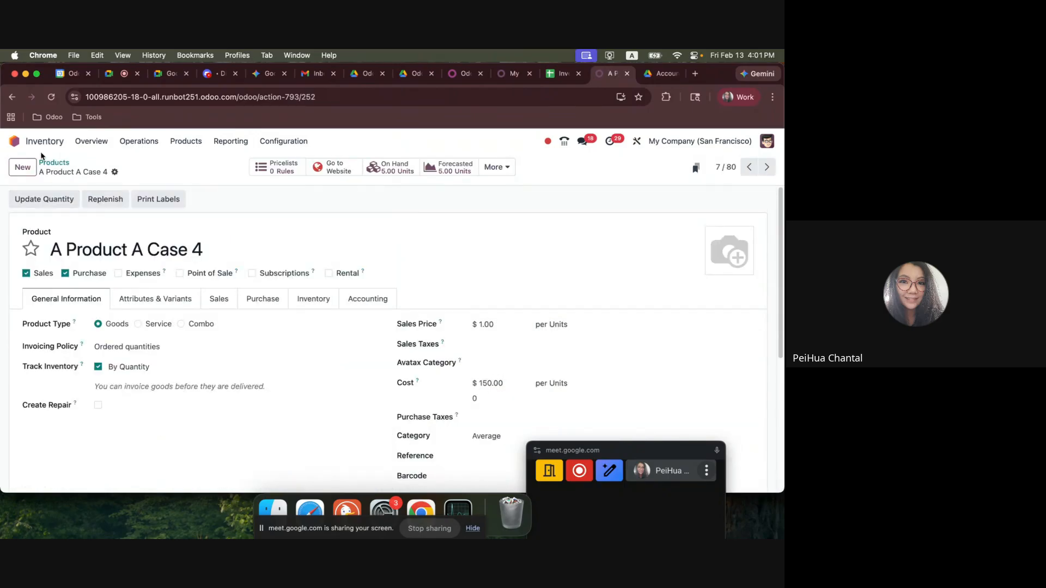
# Create a new sales quotation with Azure Interior as the customer.
pyautogui.click(14, 141)
pyautogui.click(499, 276)
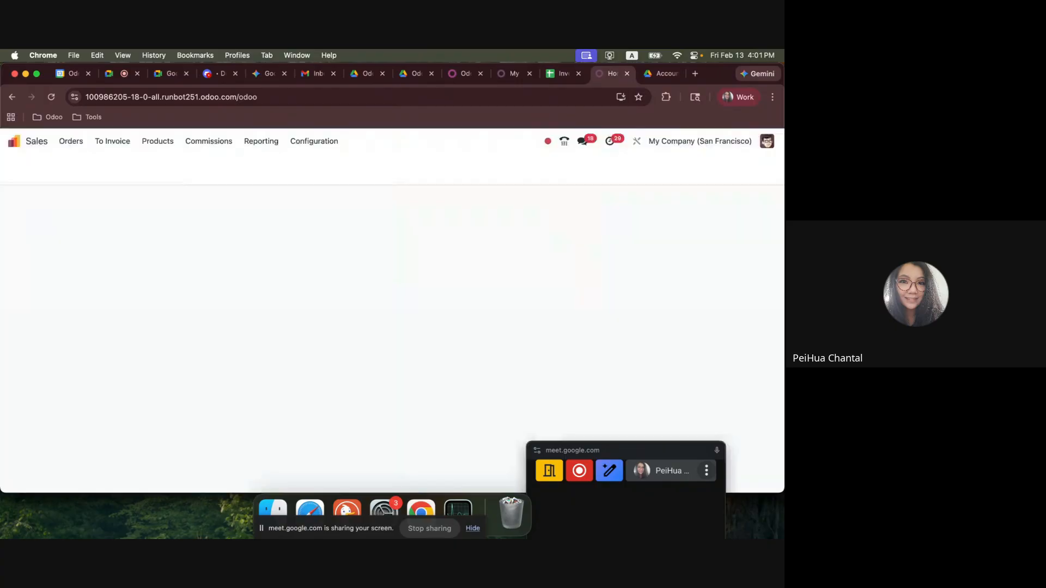
pyautogui.click(23, 166)
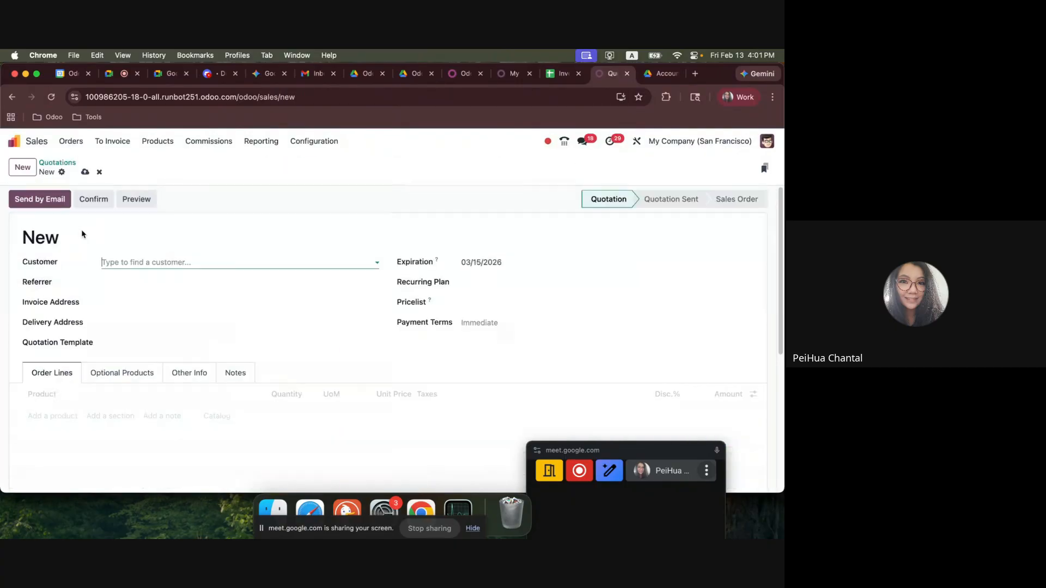
pyautogui.click(133, 262)
pyautogui.click(143, 301)
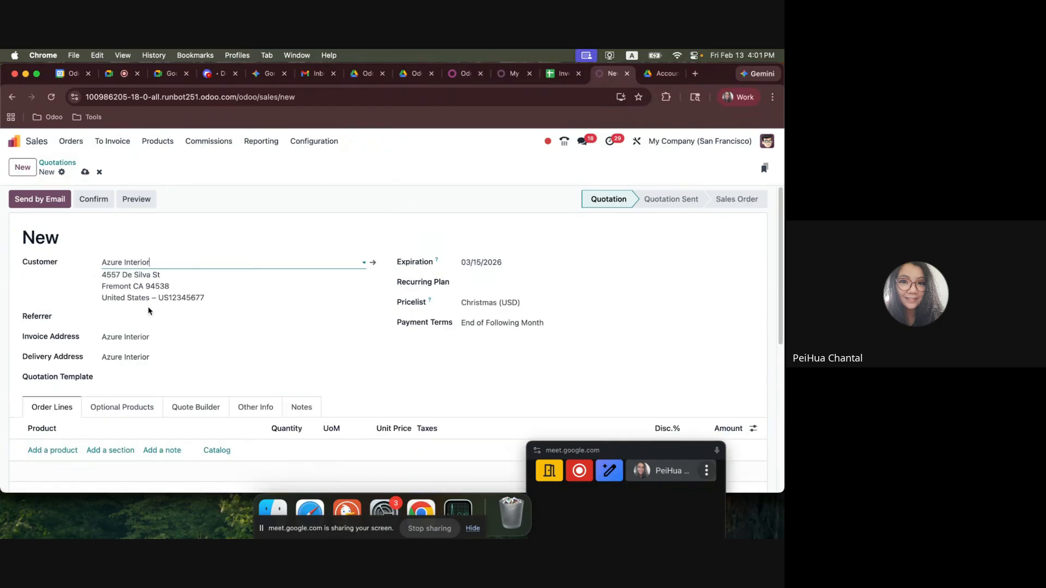
# Add one unit of A Product A Case 4 to the quotation at a unit price of 250 with no discount.
pyautogui.click(43, 449)
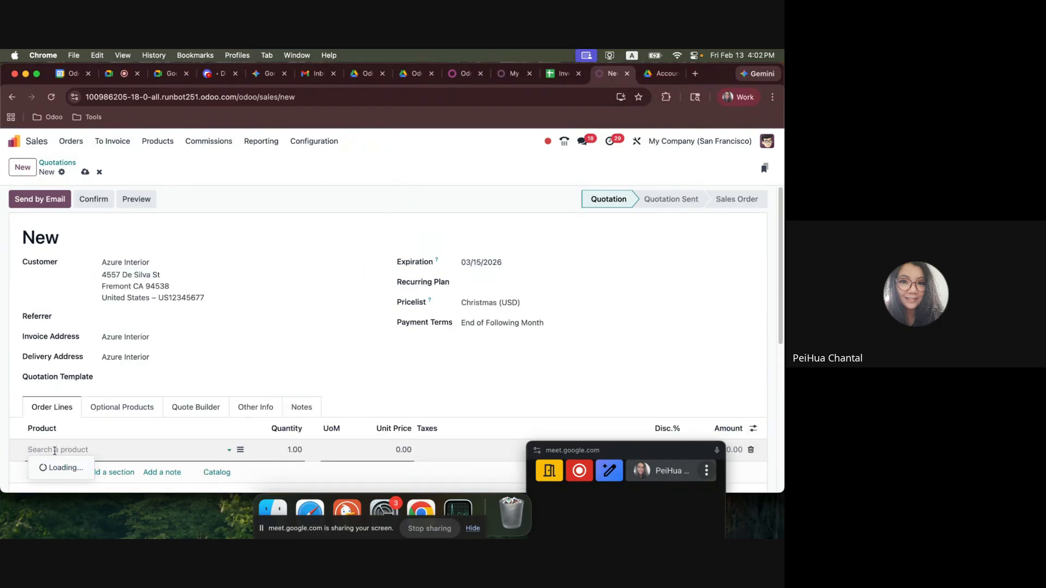
pyautogui.click(96, 403)
pyautogui.scroll(-5, 327, 354)
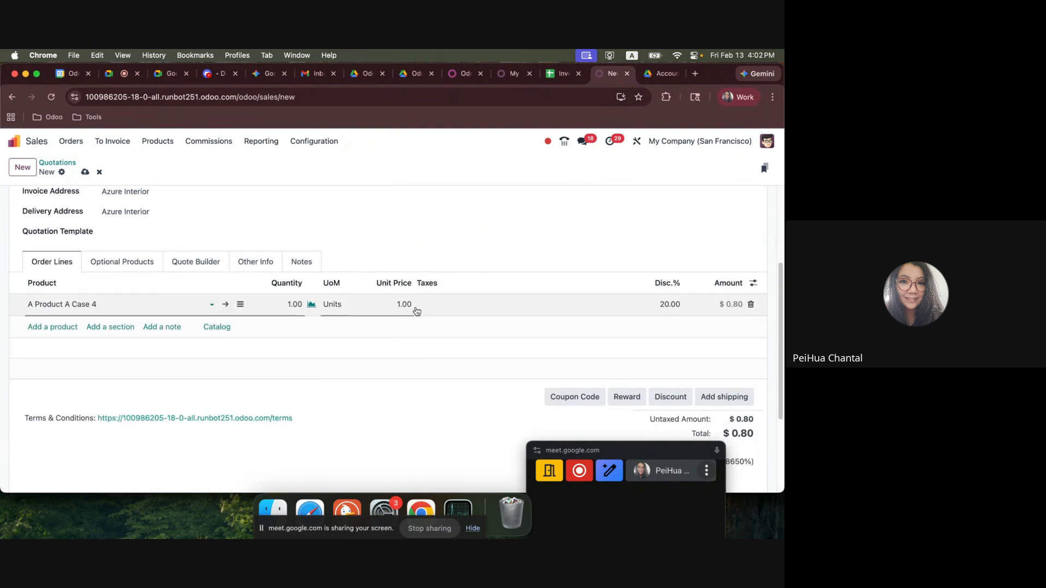
pyautogui.click(398, 303)
pyautogui.write('250')
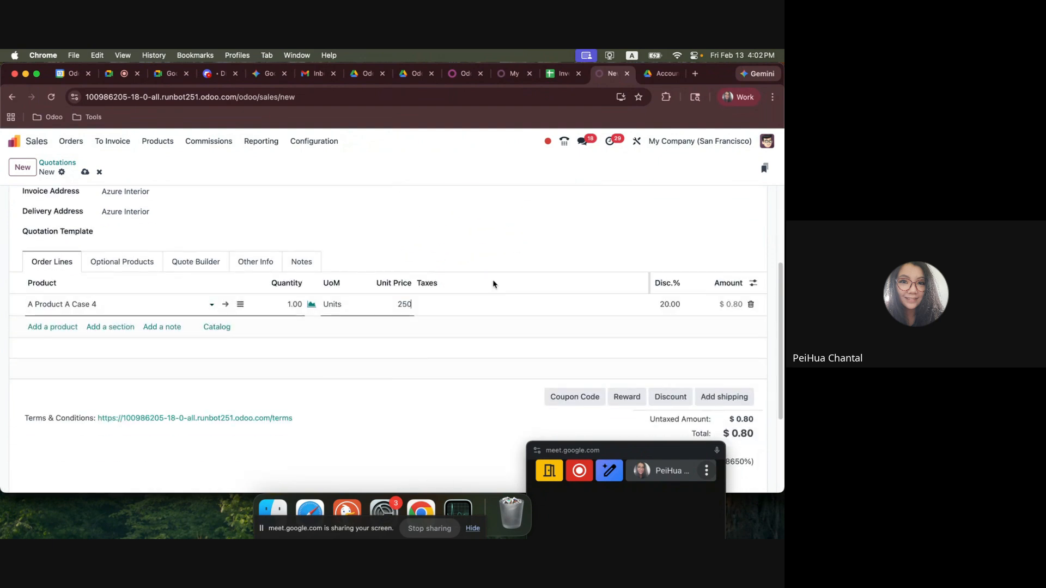
pyautogui.click(661, 304)
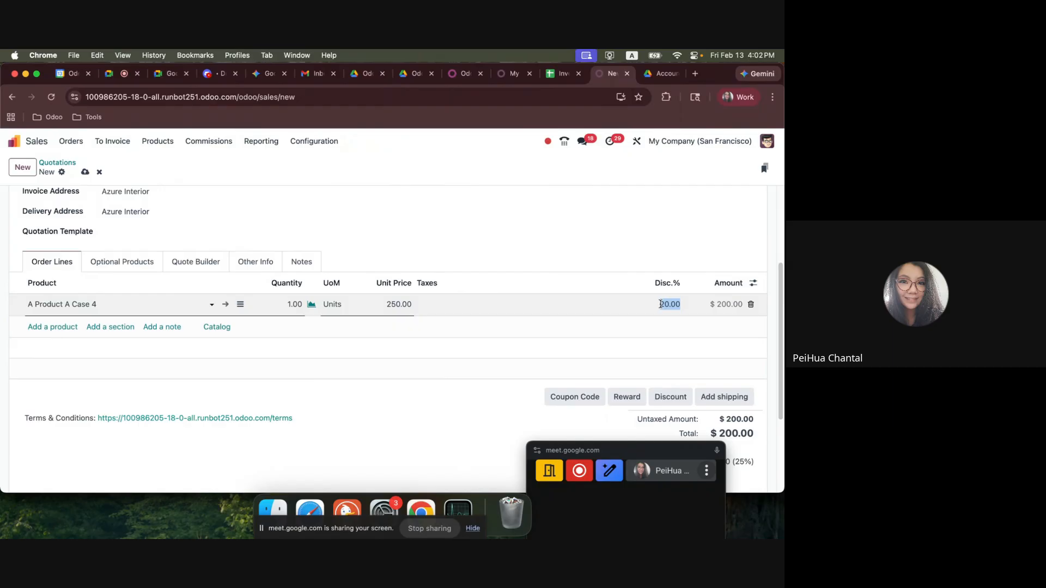
pyautogui.click(329, 335)
pyautogui.scroll(3, 191, 252)
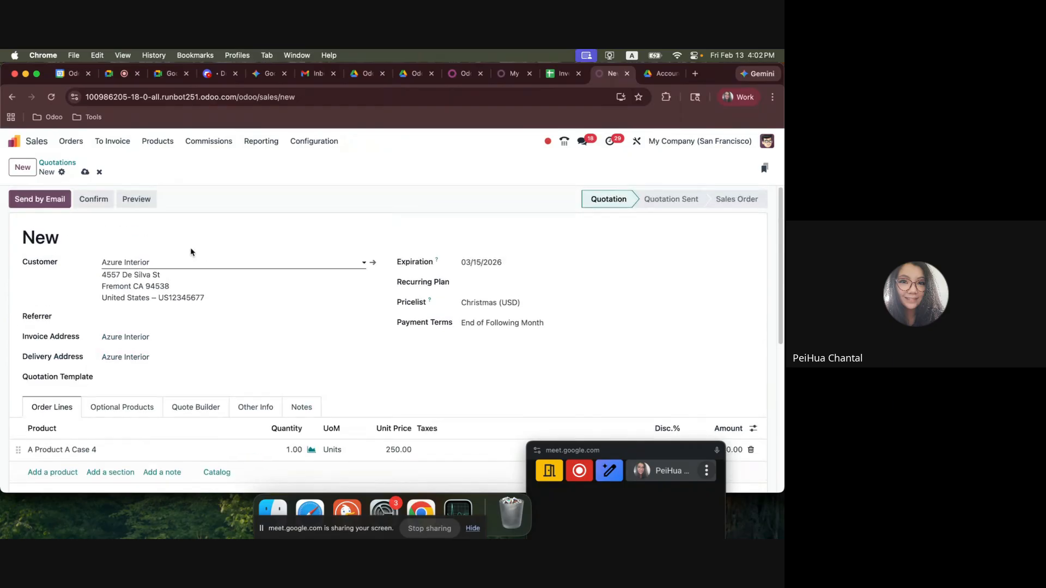
# Confirm the quotation and validate its delivery of A Product A Case 4, returning to the sales order.
pyautogui.click(97, 199)
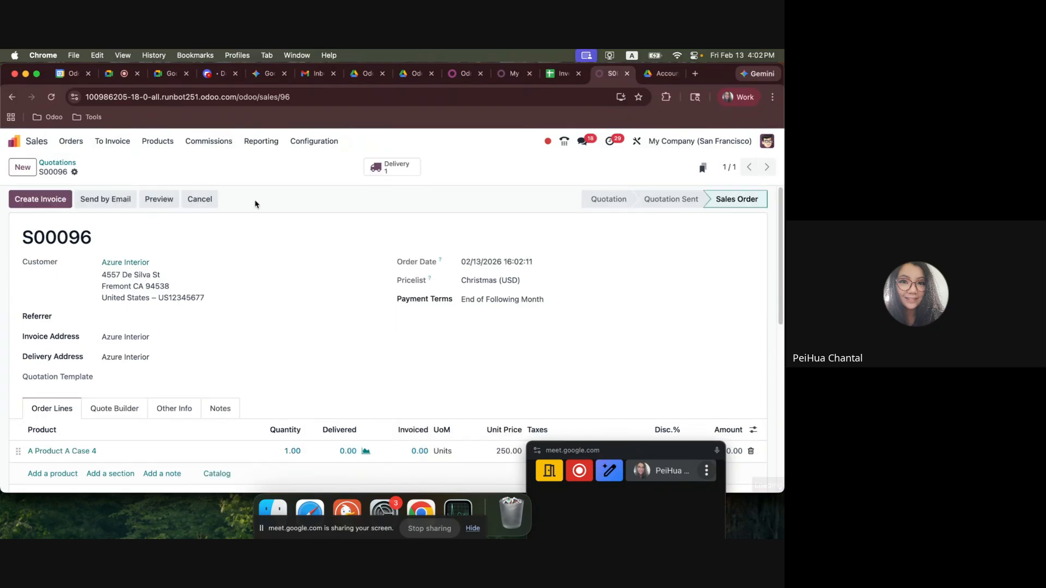
pyautogui.click(392, 167)
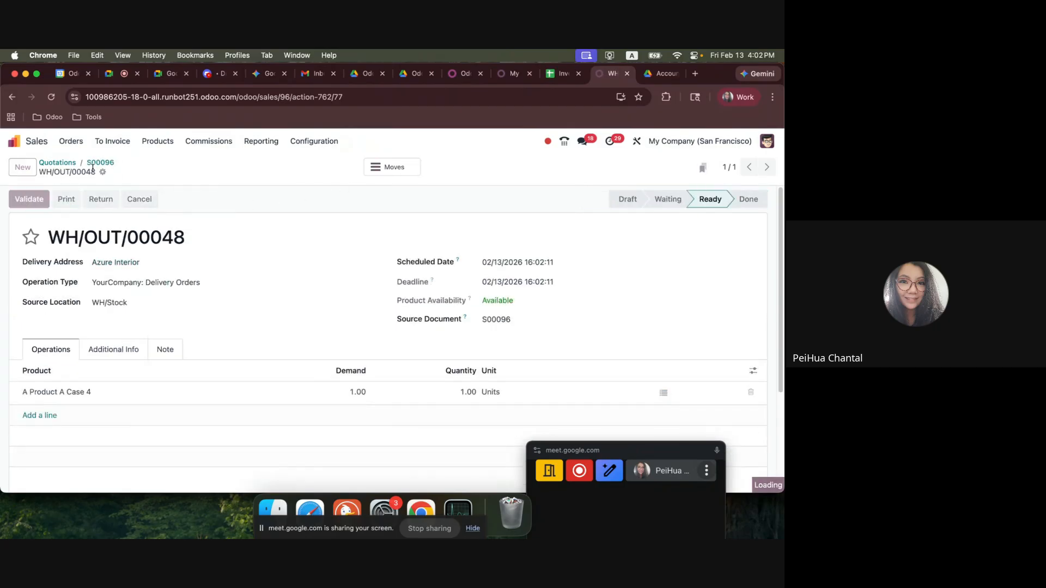
pyautogui.click(99, 166)
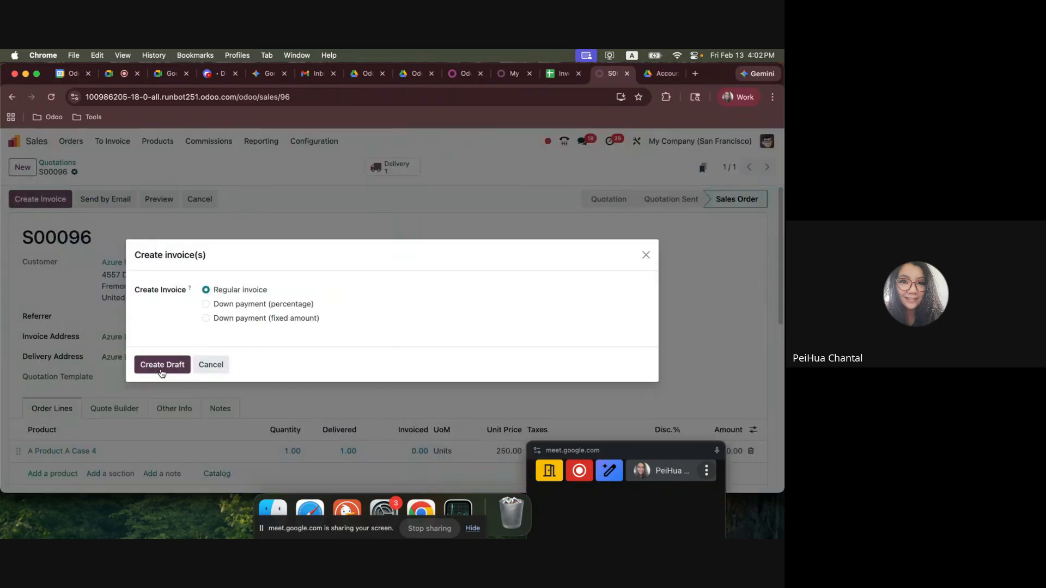
# Create and confirm a regular invoice for the sales order and check its journal items.
pyautogui.click(180, 369)
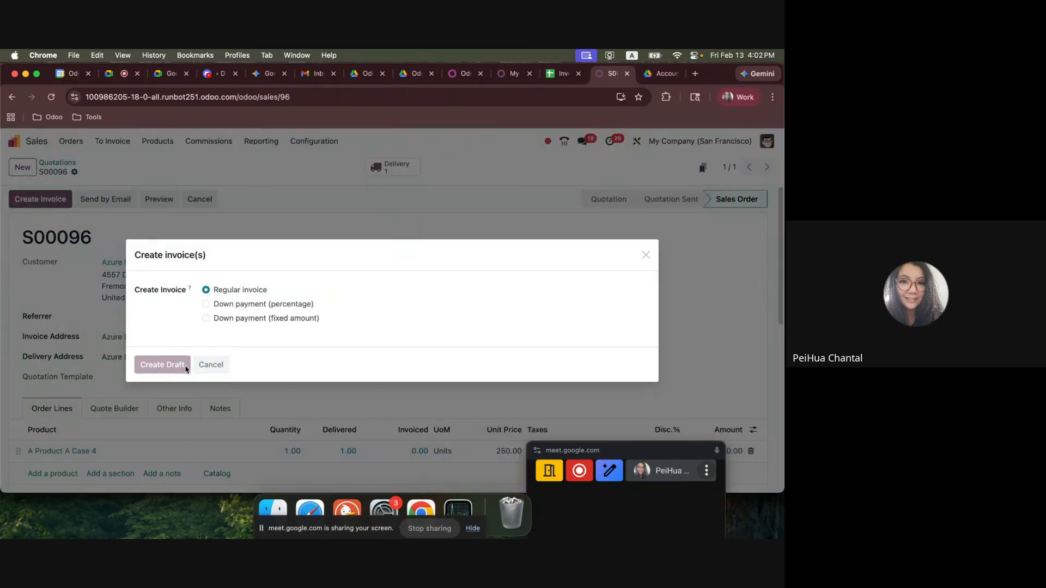
pyautogui.click(30, 200)
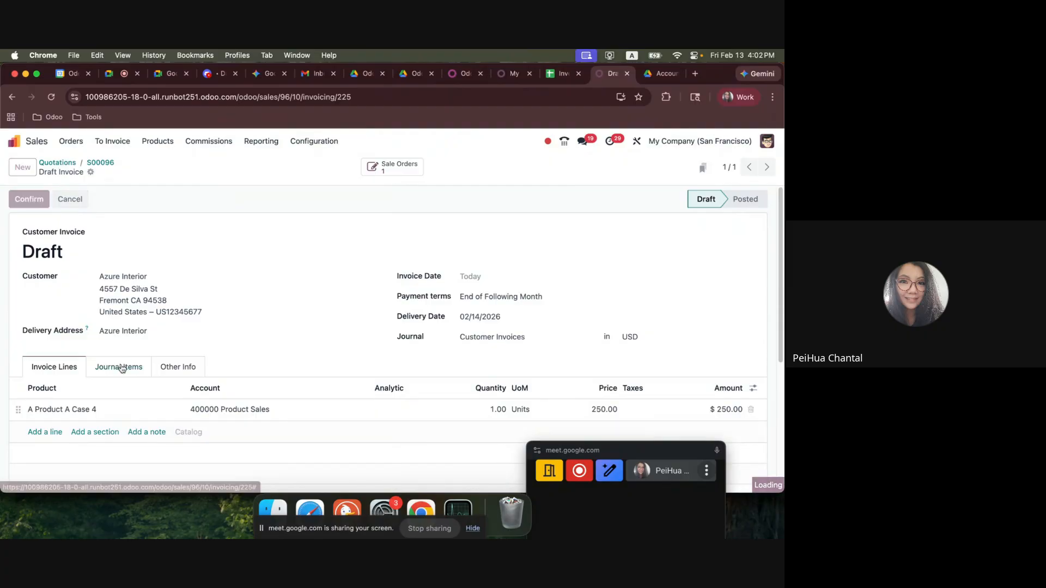
pyautogui.click(121, 364)
pyautogui.scroll(-1, 109, 420)
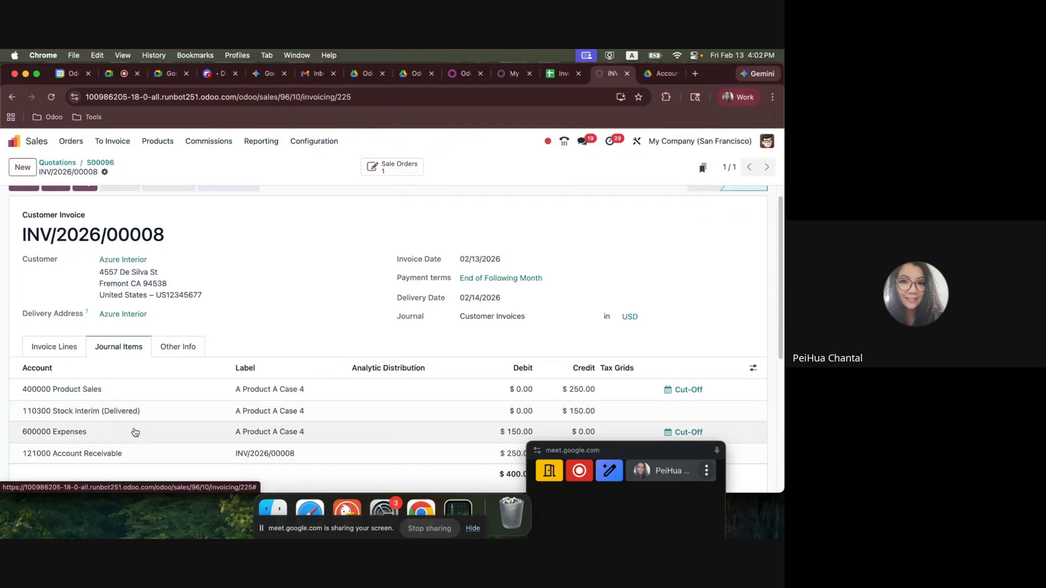
pyautogui.click(101, 162)
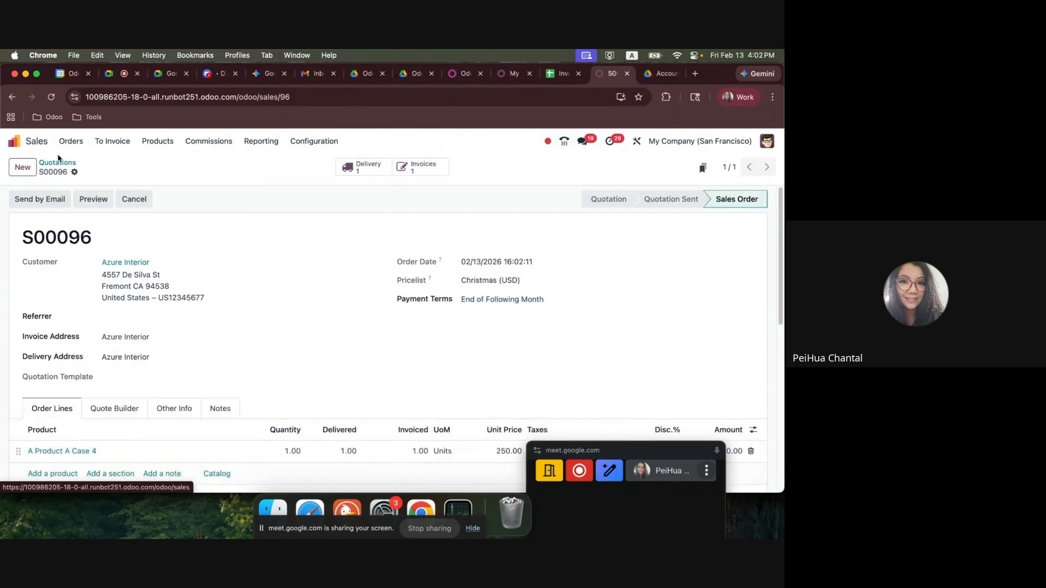
# Switch to the spreadsheet, review the Case 4 entries and highlight the $50 freight bill entry in A98:E100.
pyautogui.click(14, 141)
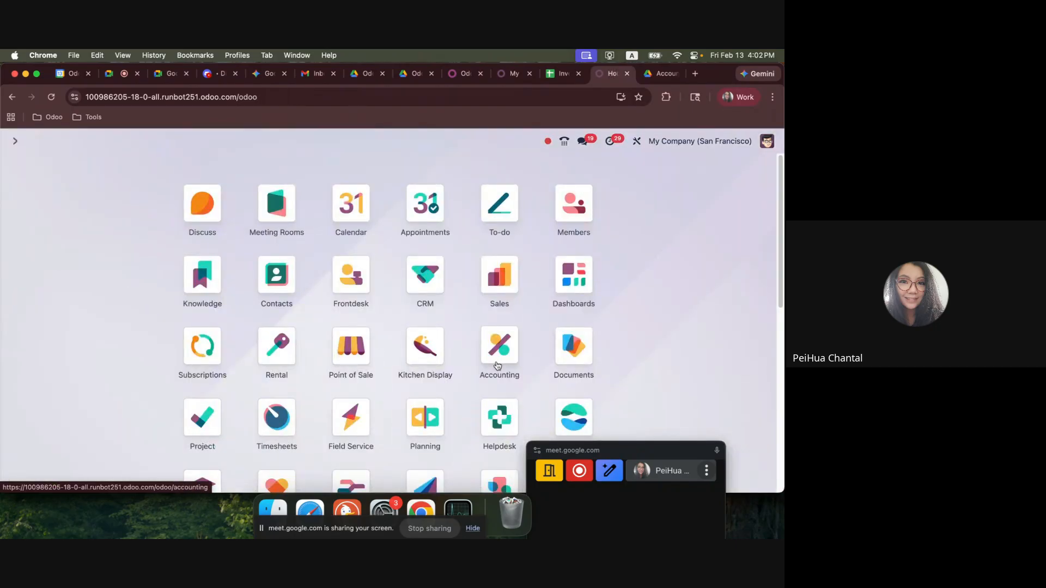
pyautogui.click(561, 73)
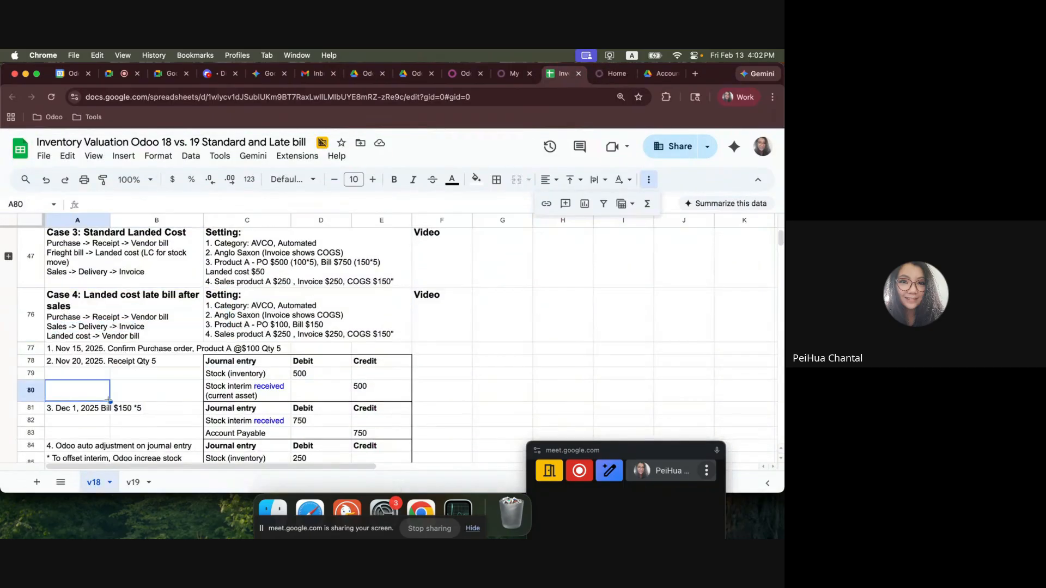
pyautogui.scroll(-1, 93, 423)
pyautogui.scroll(1, 91, 427)
pyautogui.scroll(-1, 89, 427)
pyautogui.scroll(2, 84, 425)
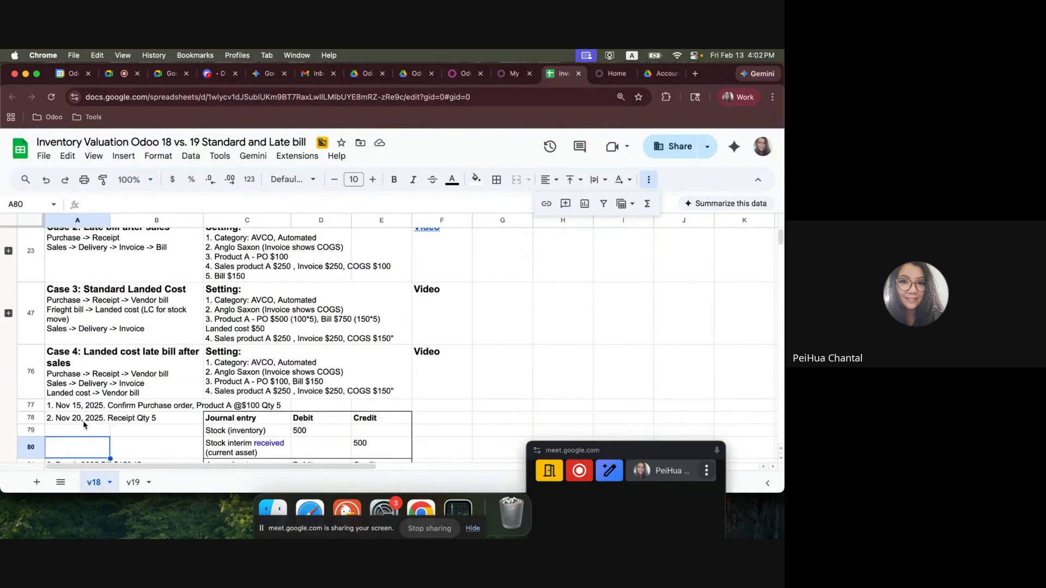
pyautogui.scroll(-5, 84, 425)
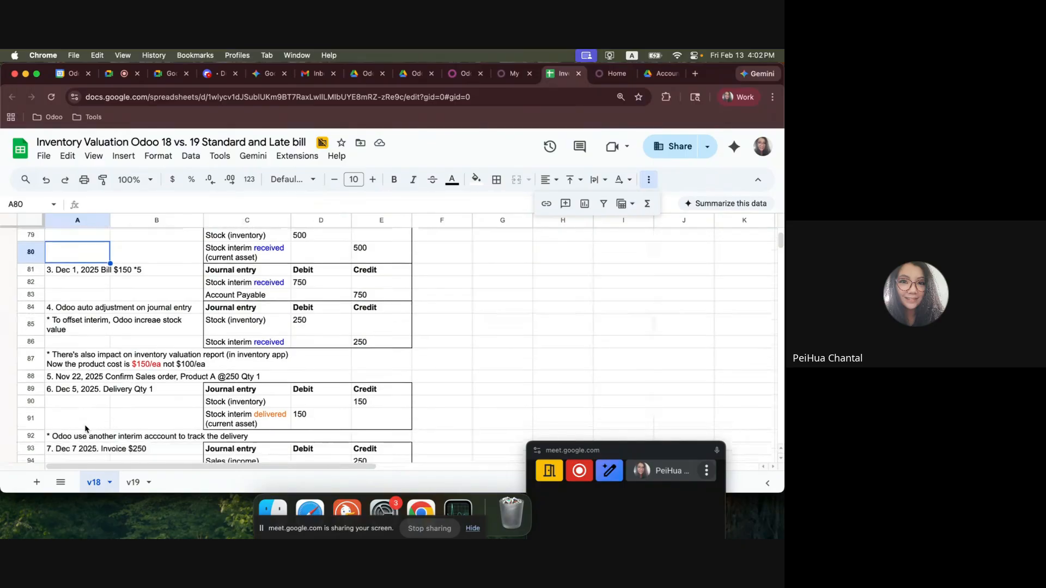
pyautogui.scroll(-6, 85, 428)
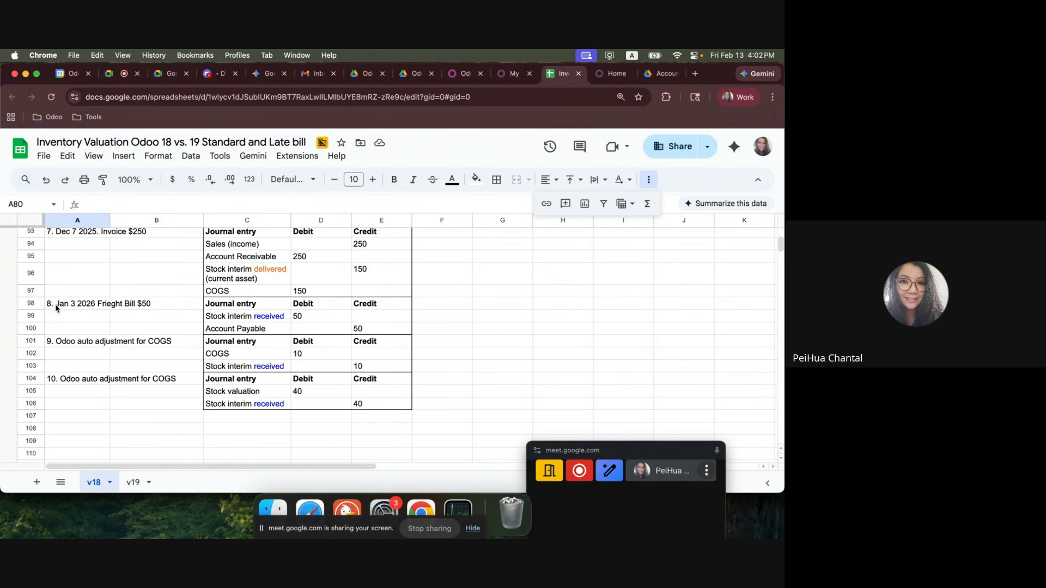
pyautogui.moveTo(56, 308); pyautogui.dragTo(370, 333)
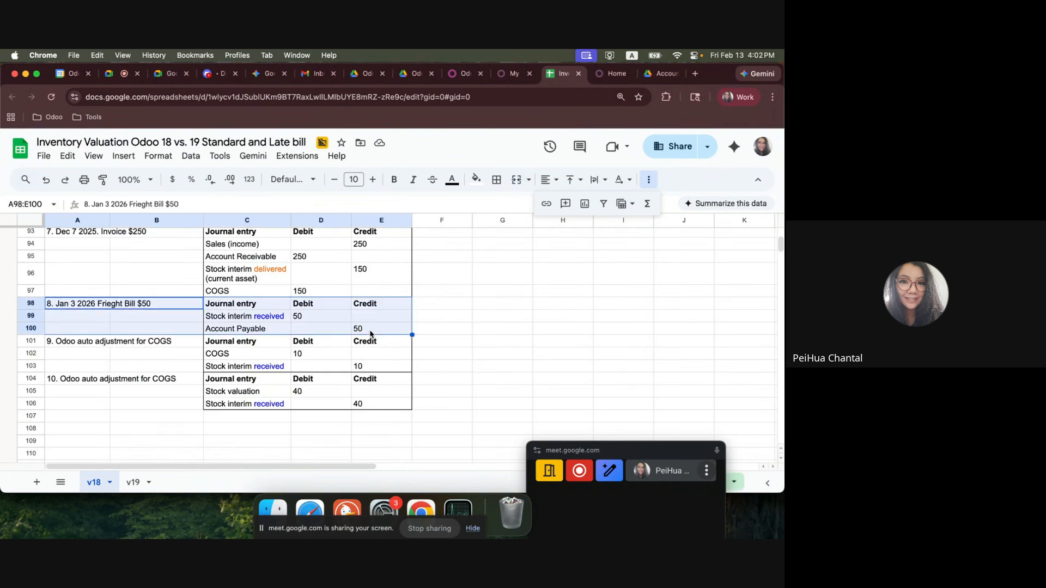
# Switch back to Odoo, open Accounting and start a new vendor bill with the freight vendor selected.
pyautogui.click(613, 74)
pyautogui.click(499, 346)
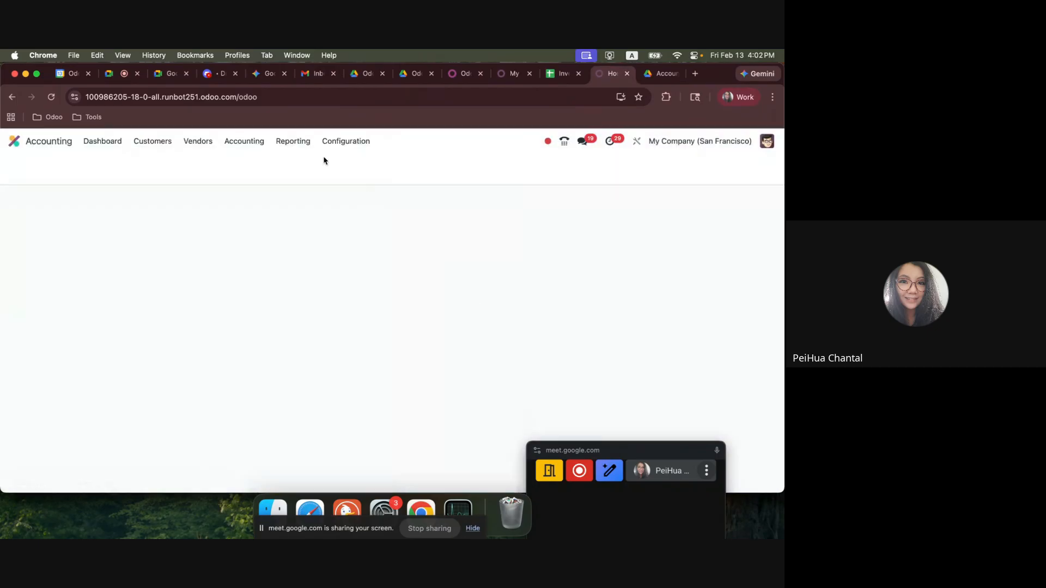
pyautogui.click(244, 141)
pyautogui.click(250, 163)
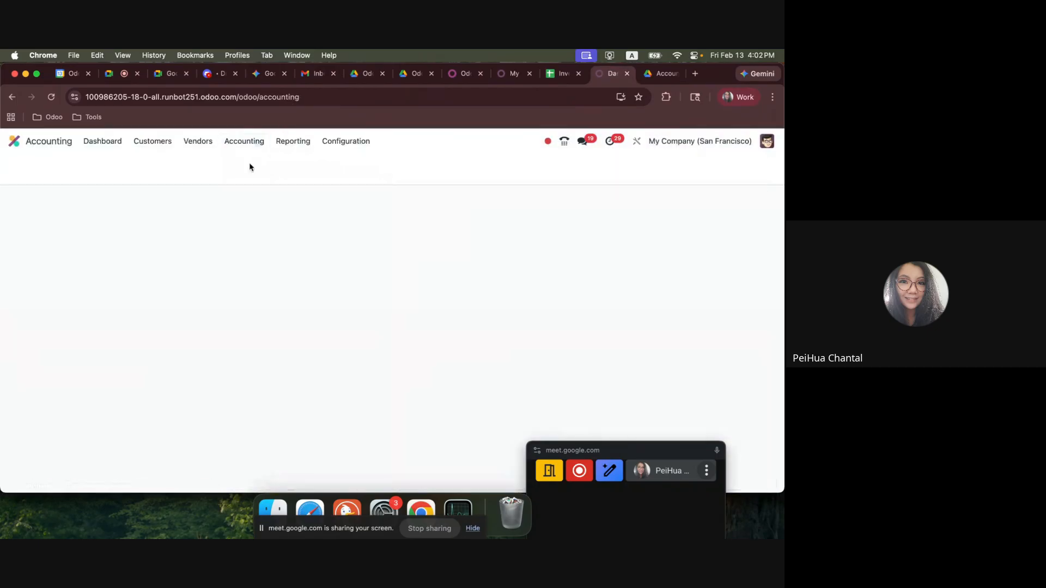
pyautogui.click(198, 141)
pyautogui.click(207, 158)
pyautogui.click(22, 168)
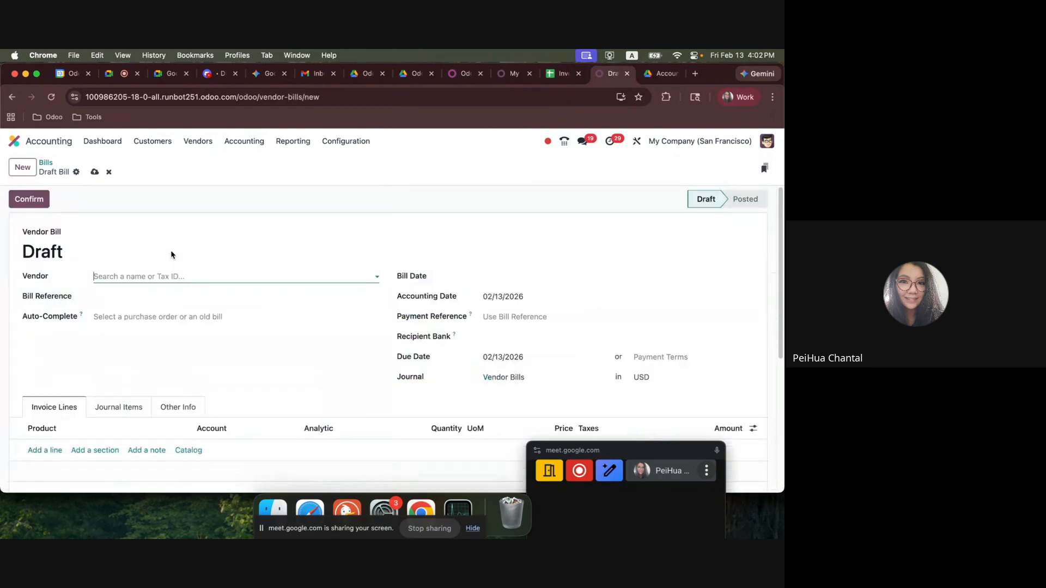
# Add an A Freight line priced at 50 to the vendor bill and set the bill date to 02/25/2026.
pyautogui.click(55, 451)
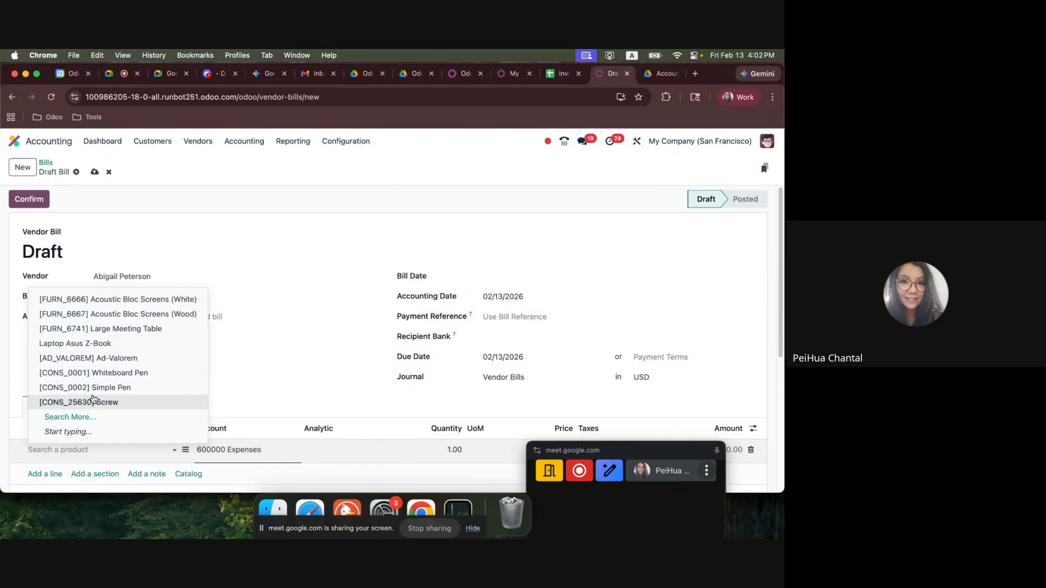
pyautogui.write('fre')
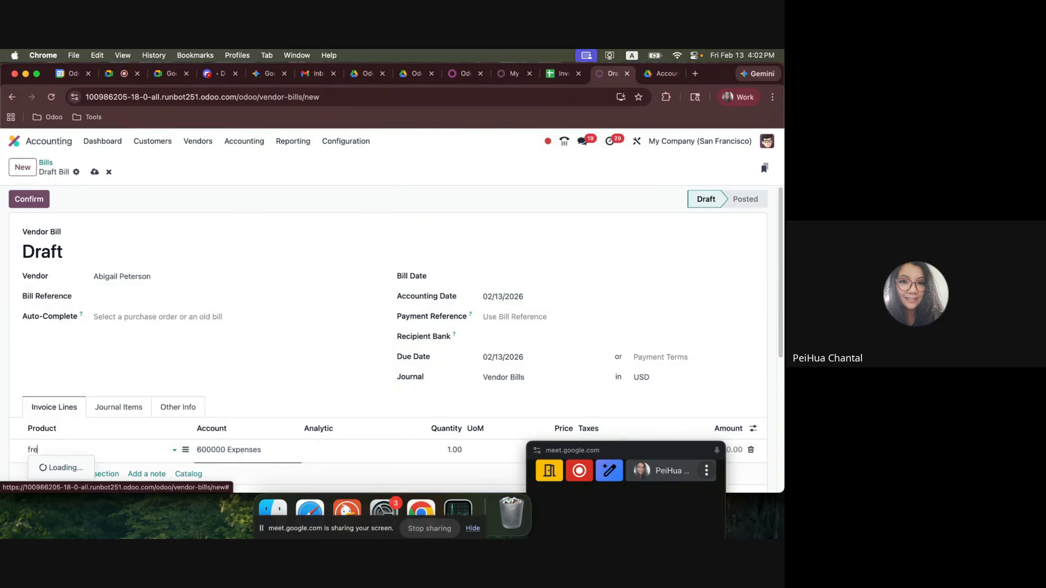
pyautogui.click(82, 389)
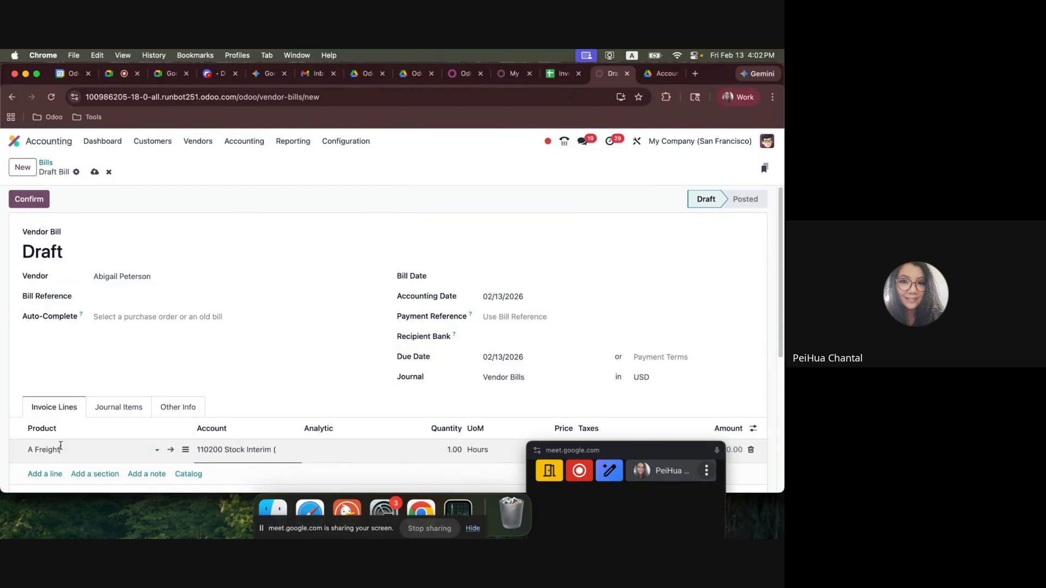
pyautogui.scroll(-1, 256, 414)
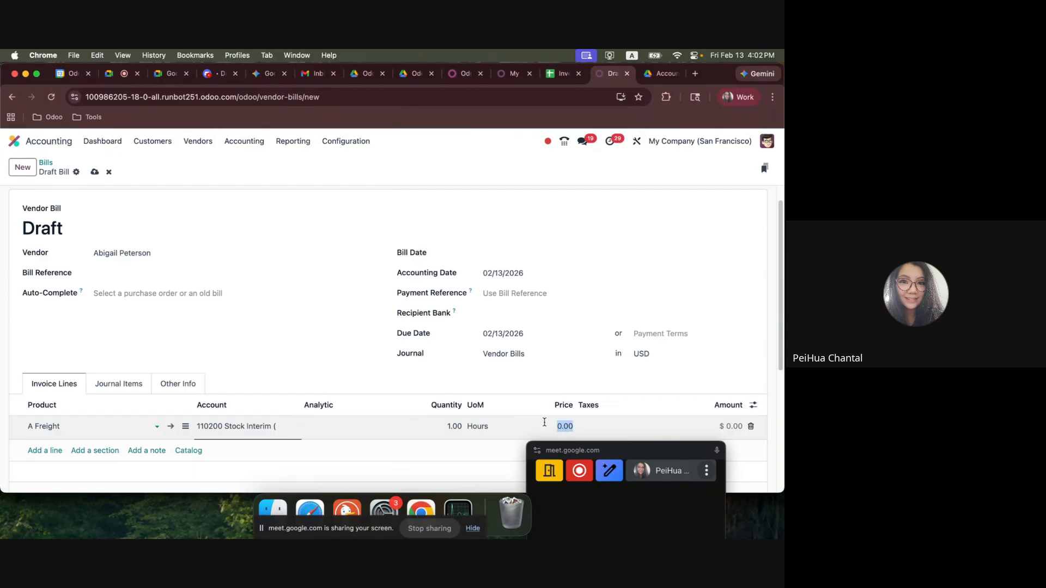
pyautogui.click(577, 253)
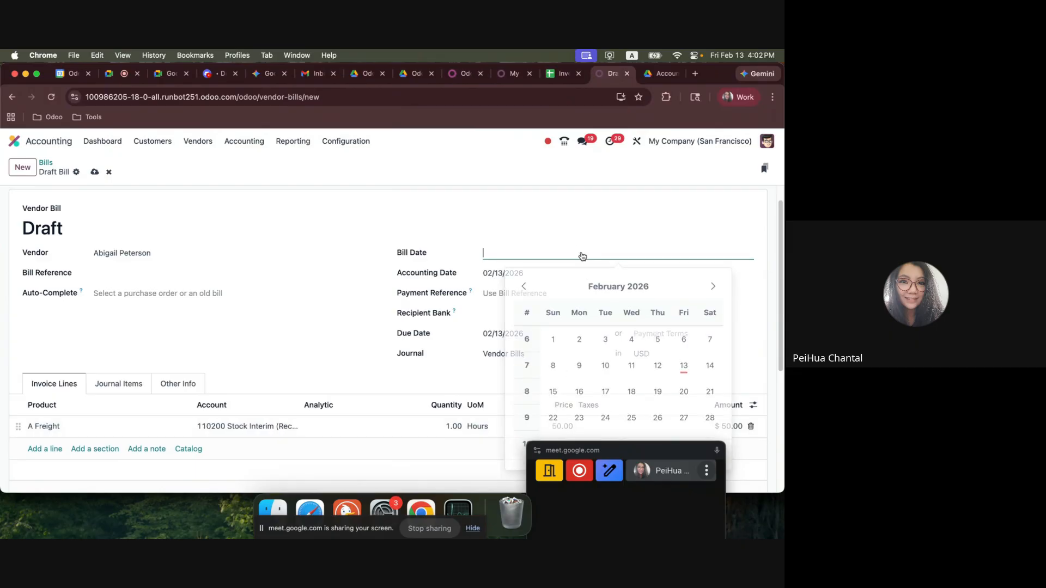
pyautogui.click(632, 414)
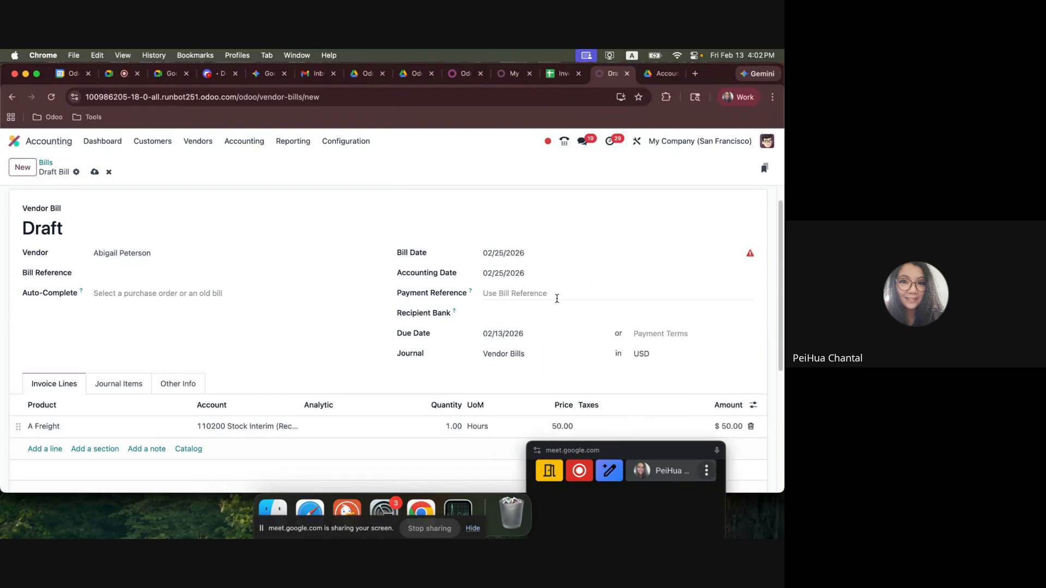
# Save and confirm the freight vendor bill, and check its Stock Interim (Received) journal items.
pyautogui.scroll(1, 49, 285)
pyautogui.click(94, 172)
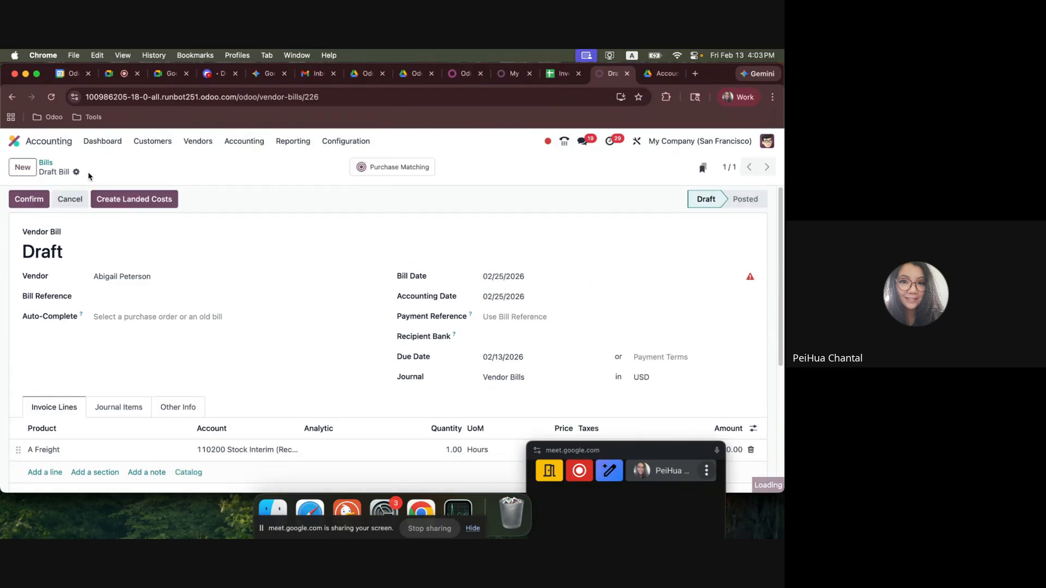
pyautogui.click(33, 198)
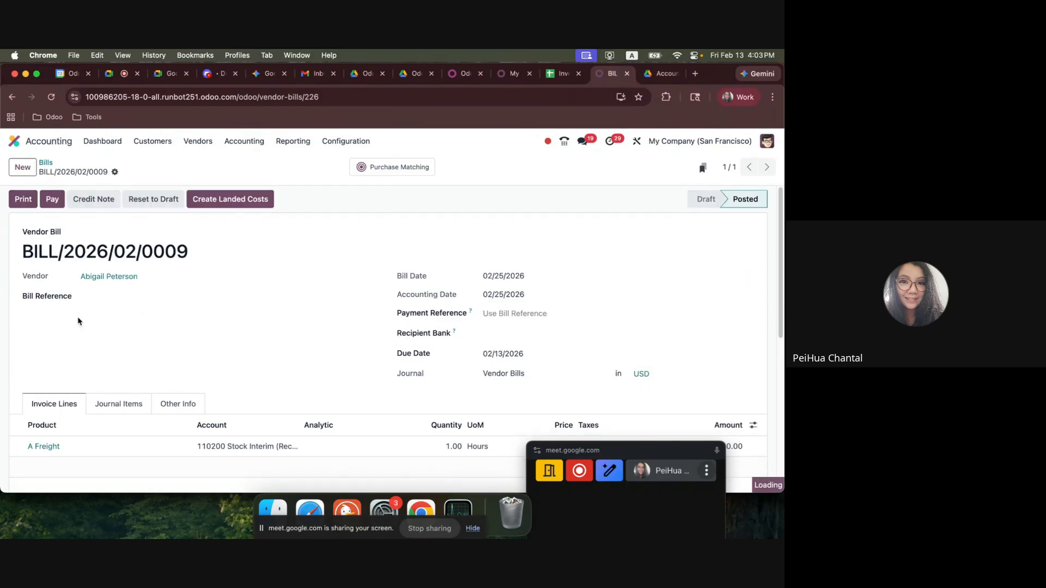
pyautogui.click(115, 412)
pyautogui.moveTo(38, 266); pyautogui.dragTo(117, 261)
pyautogui.scroll(-2, 236, 416)
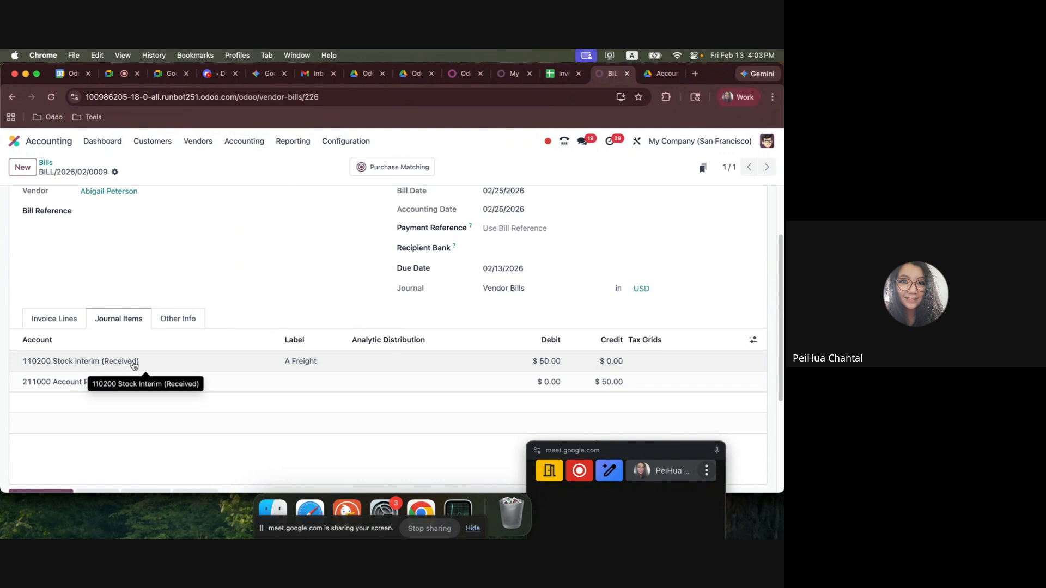
# Switch to the spreadsheet and compare the freight bill's interim entry with the automatic adjustment entries in A101:E106.
pyautogui.click(556, 76)
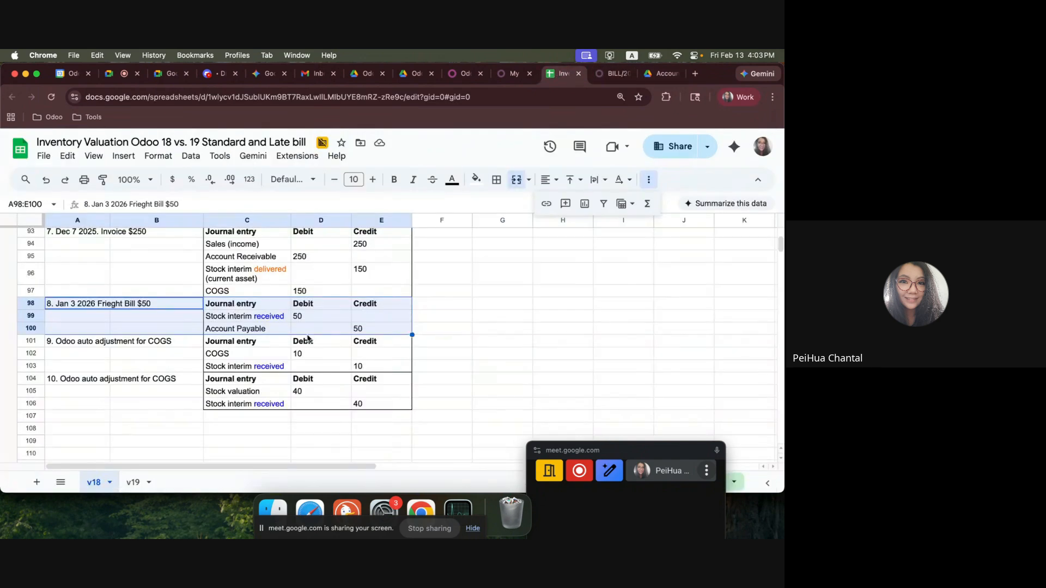
pyautogui.moveTo(263, 320); pyautogui.dragTo(383, 329)
pyautogui.click(279, 316)
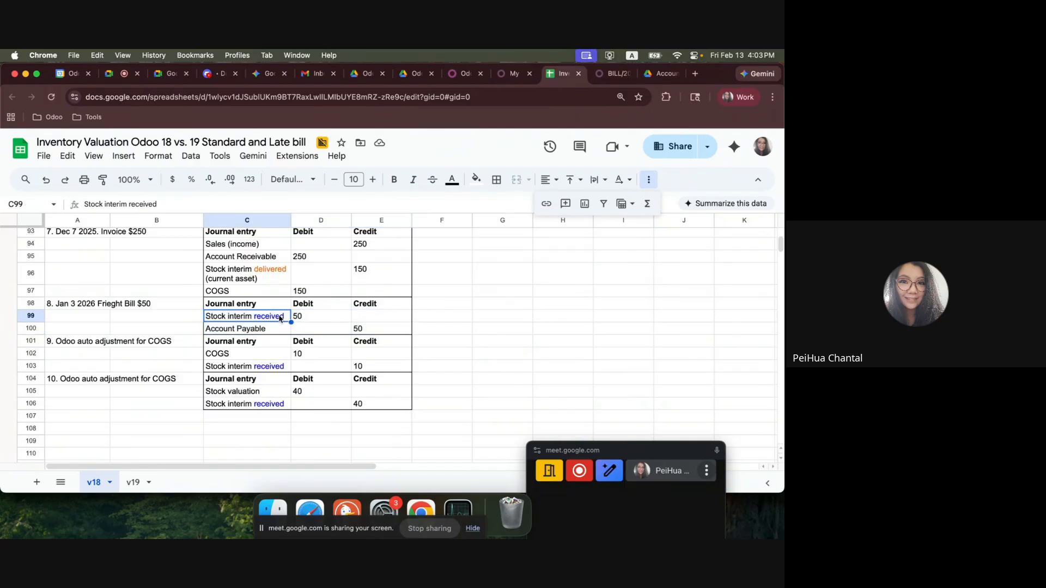
pyautogui.click(300, 315)
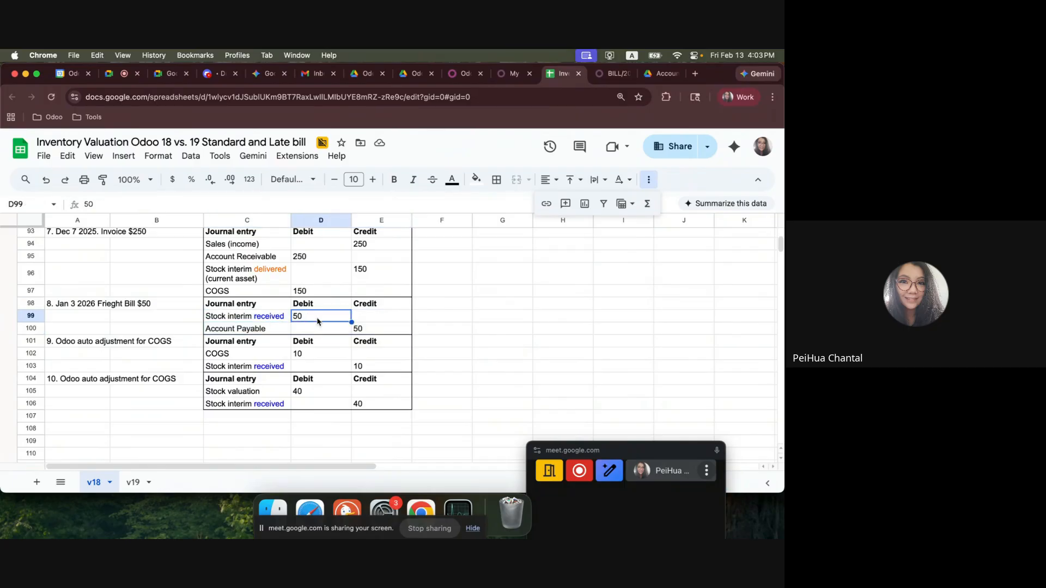
pyautogui.moveTo(253, 320); pyautogui.dragTo(298, 317)
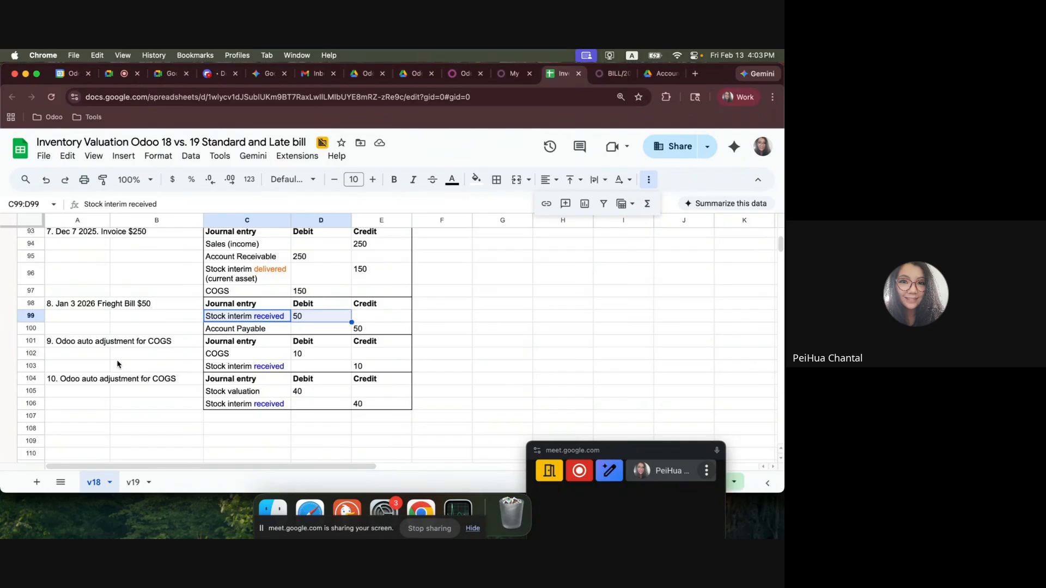
pyautogui.moveTo(65, 347); pyautogui.dragTo(362, 406)
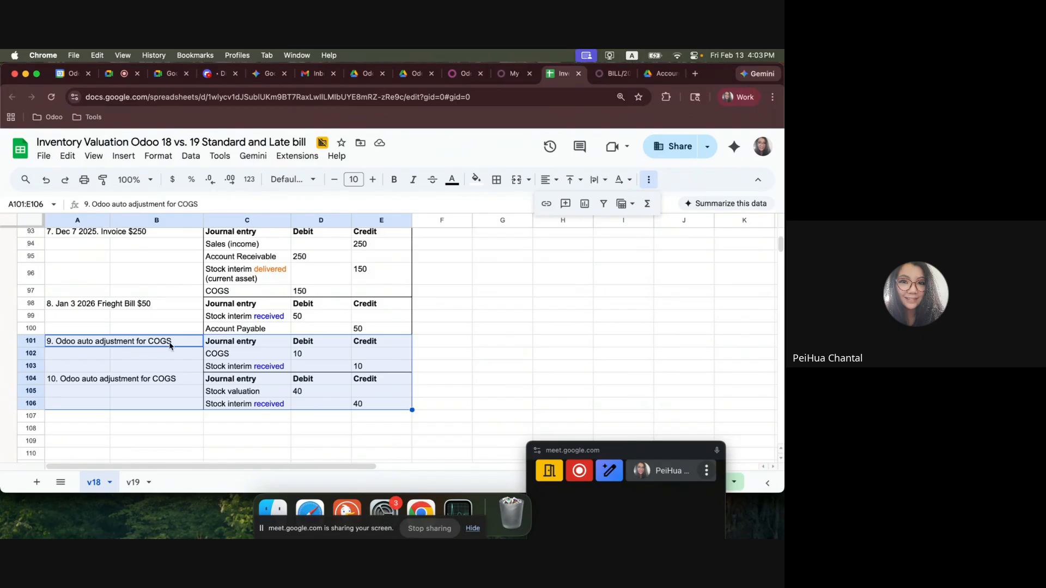
# Switch back to Odoo and create a landed cost from the posted freight vendor bill.
pyautogui.click(611, 73)
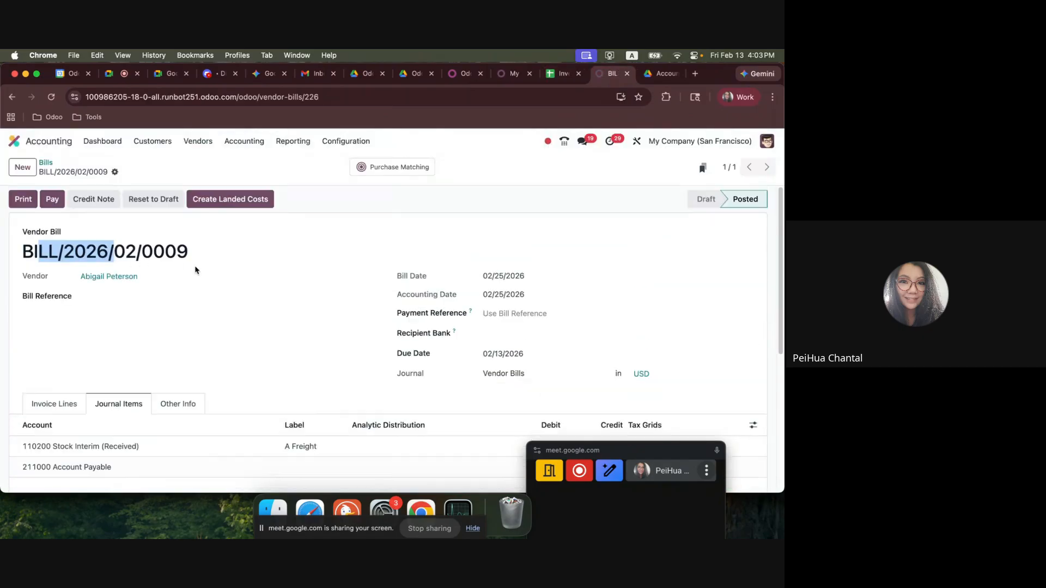
pyautogui.click(231, 199)
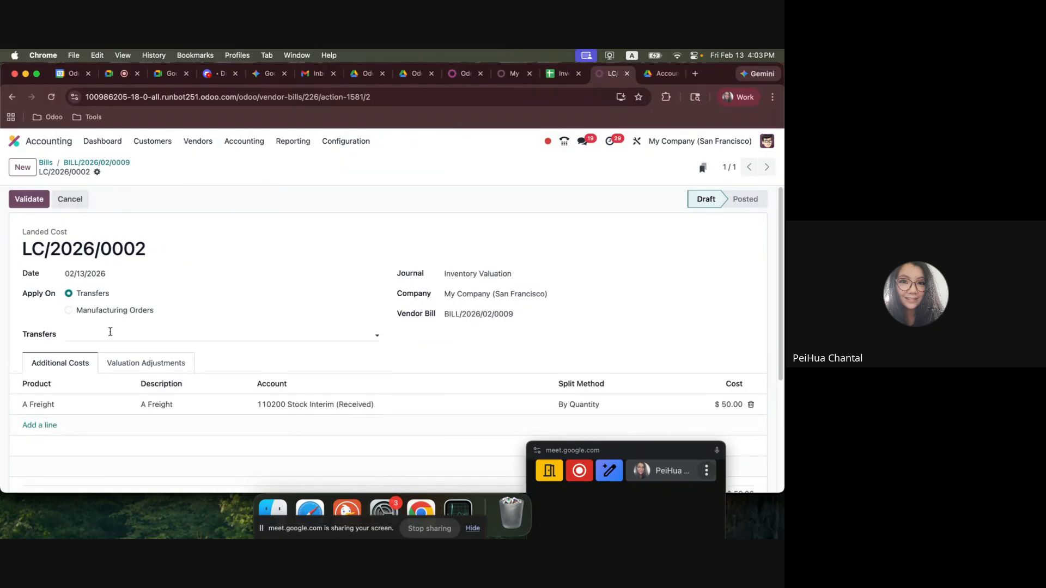
# Open the receipt of the newest purchase order in Purchase and look up its reference number.
pyautogui.click(18, 142)
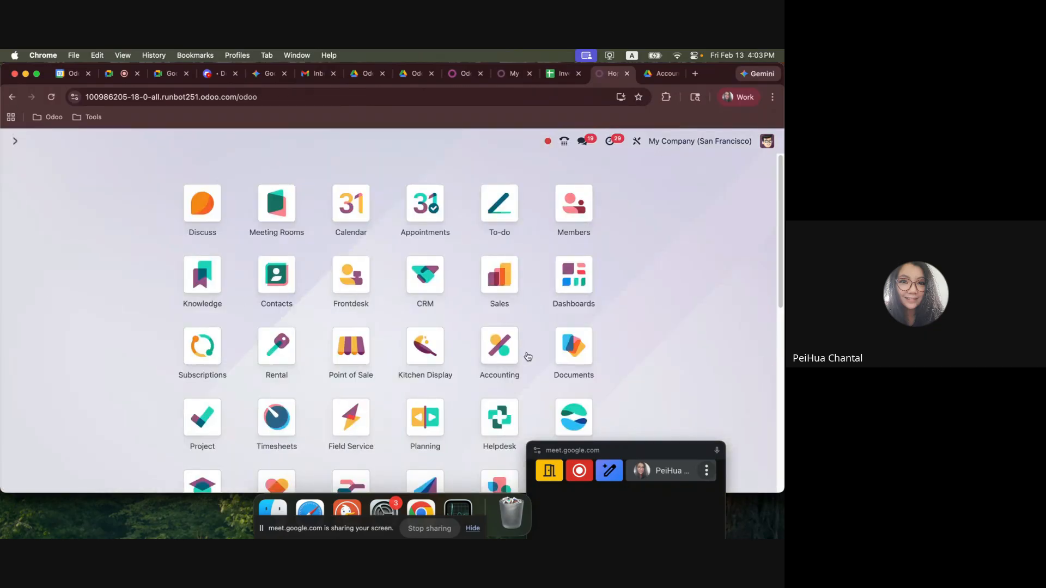
pyautogui.write('purhc')
pyautogui.press('Return')
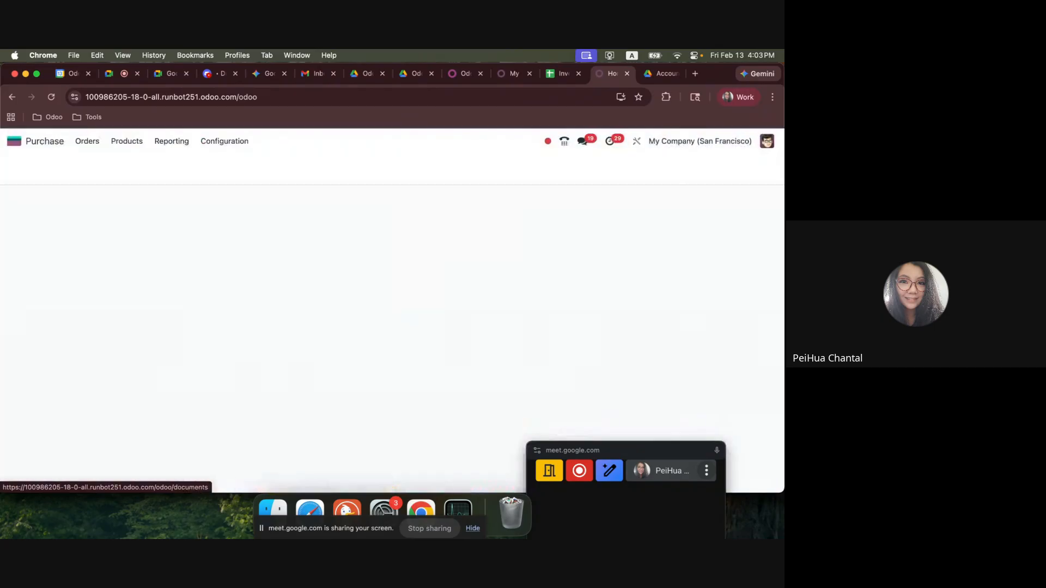
pyautogui.click(87, 141)
pyautogui.click(107, 163)
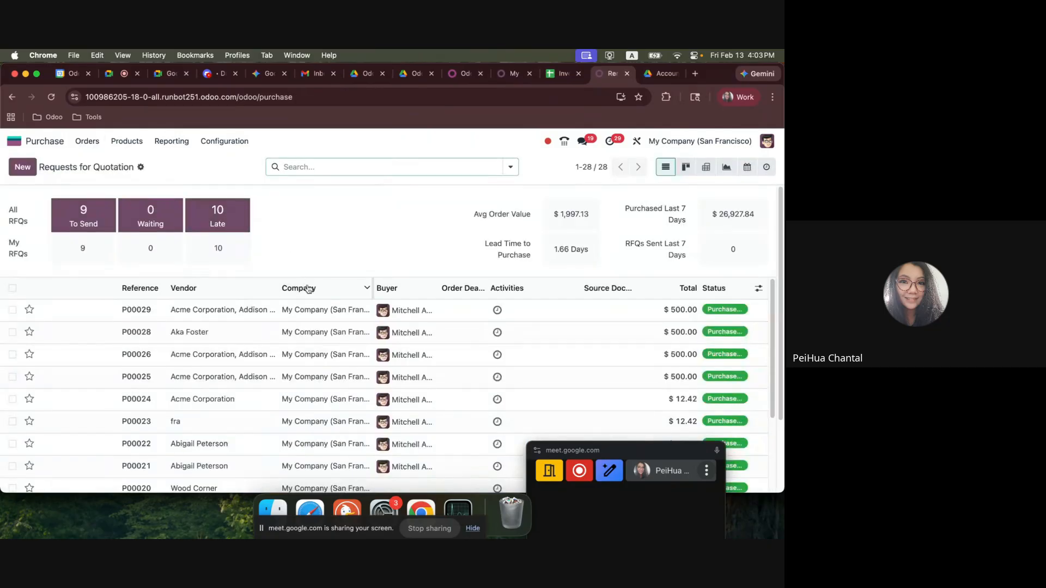
pyautogui.click(311, 309)
pyautogui.click(419, 167)
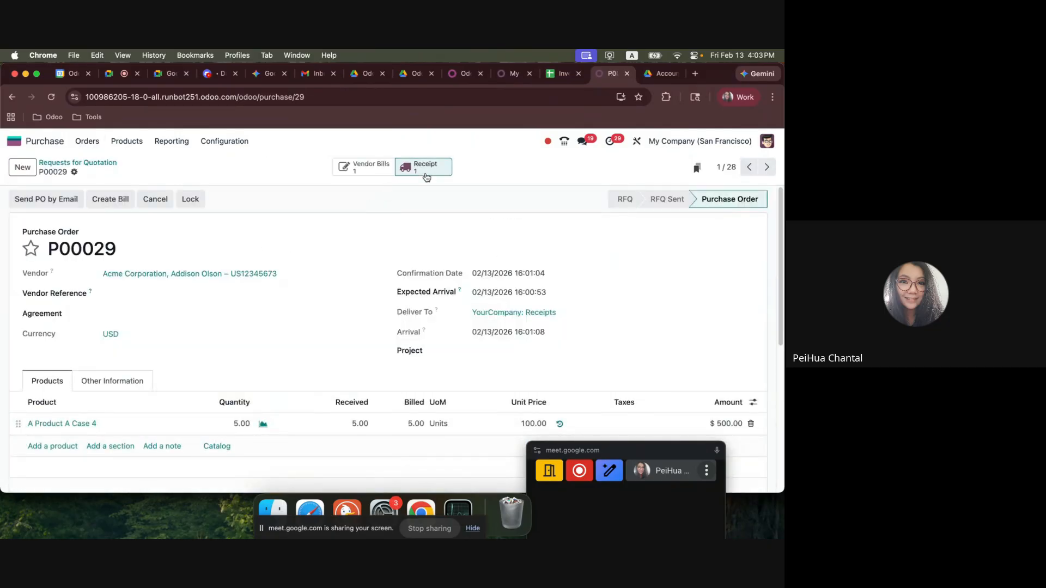
pyautogui.moveTo(183, 246); pyautogui.dragTo(103, 243)
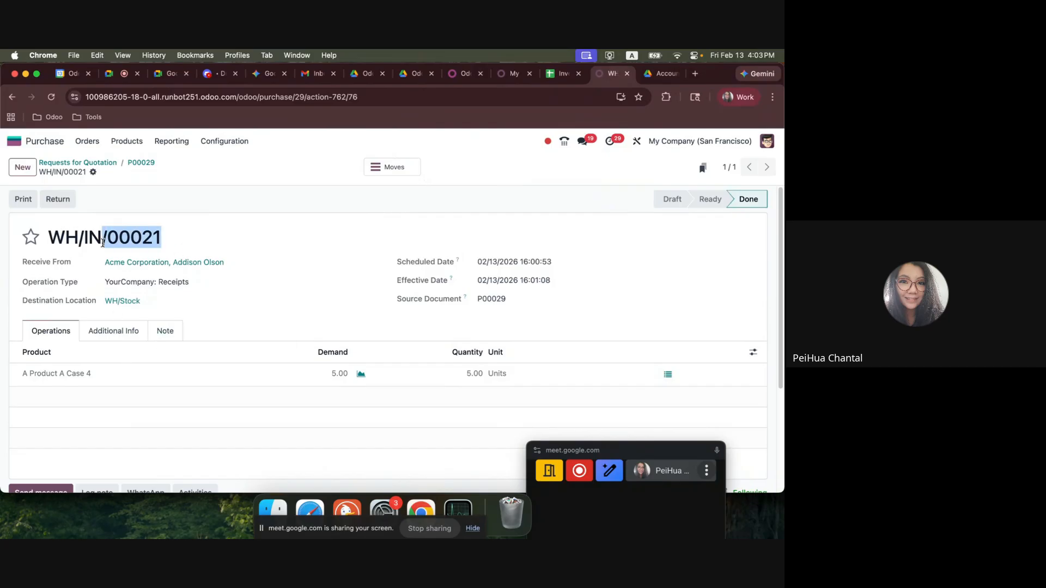
pyautogui.click(27, 144)
pyautogui.write('vendor')
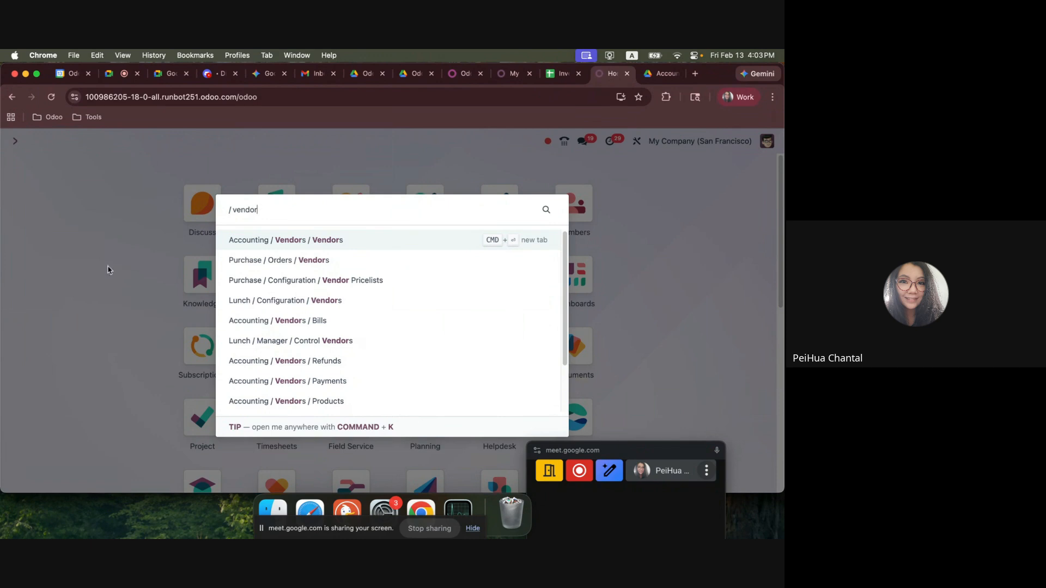
pyautogui.click(273, 302)
# Find the vendor bills list from the home screen and reopen the freight bill dated 02/25/2026.
pyautogui.click(12, 141)
pyautogui.write('bill')
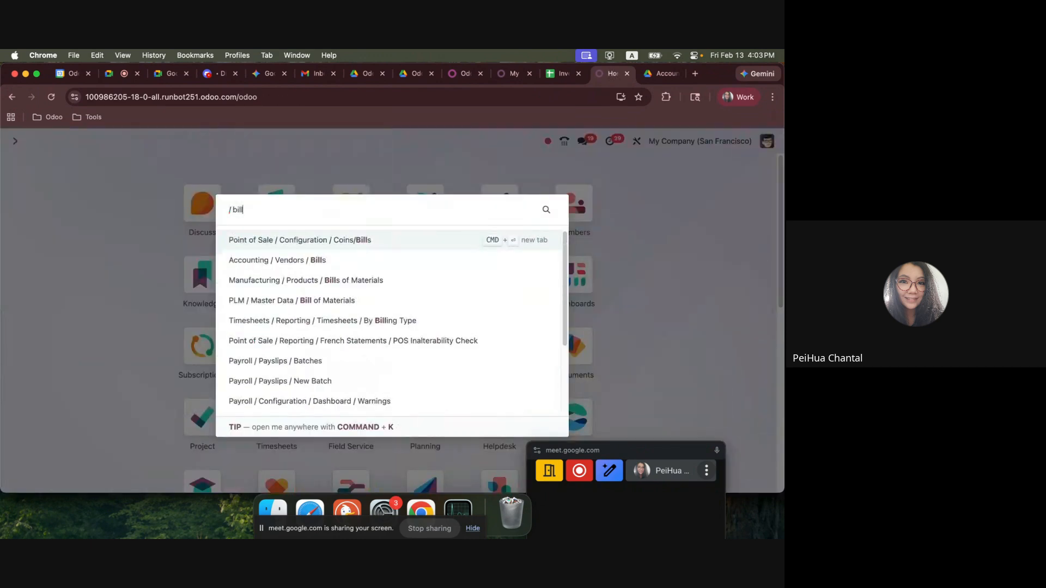
pyautogui.press('Down')
pyautogui.press('Return')
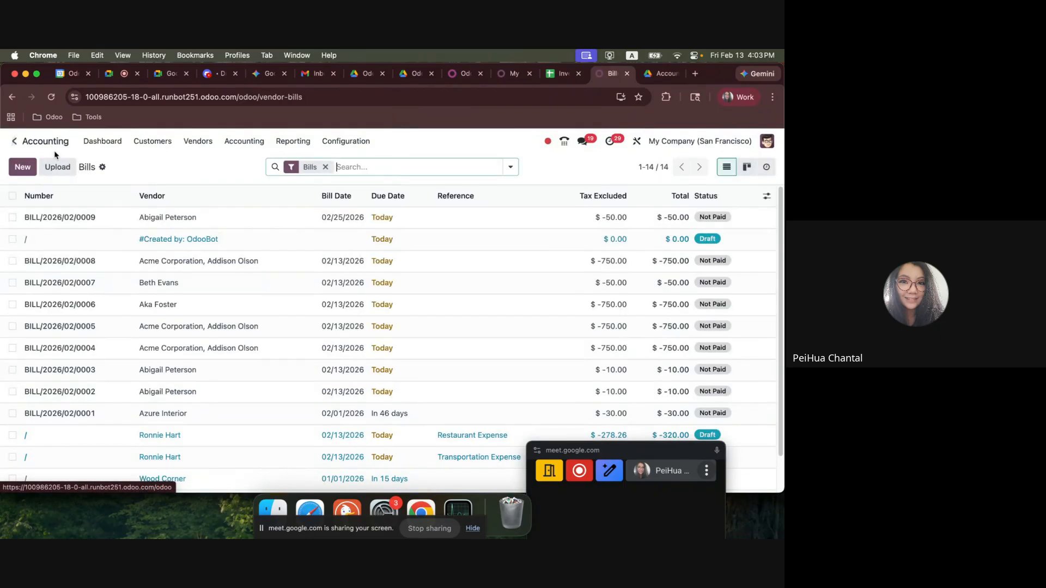
pyautogui.click(178, 220)
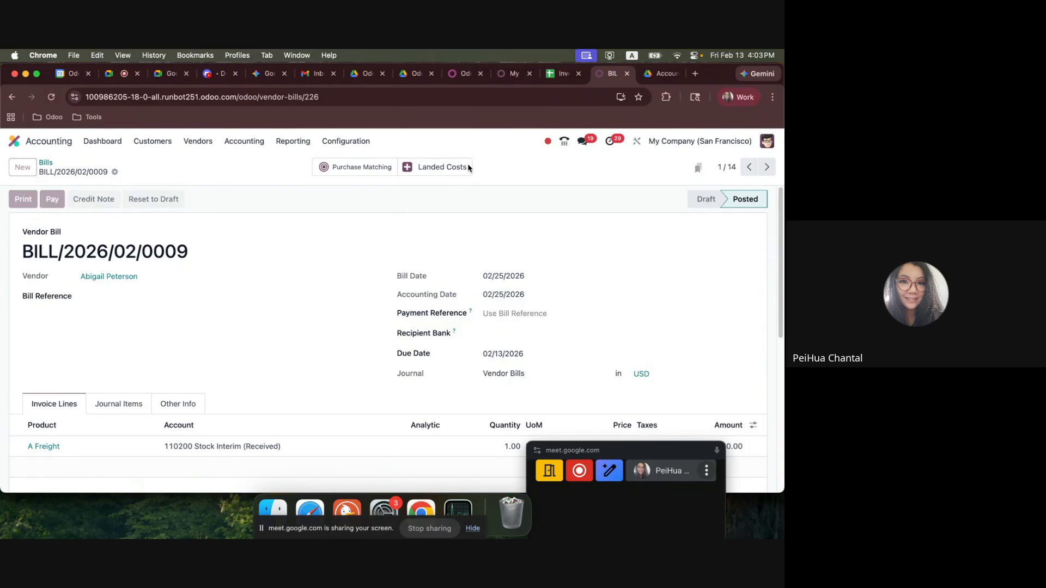
# Open the freight bill's draft landed cost, apply it to transfer WH/IN/00021 and validate it.
pyautogui.click(438, 167)
pyautogui.click(406, 227)
pyautogui.click(154, 337)
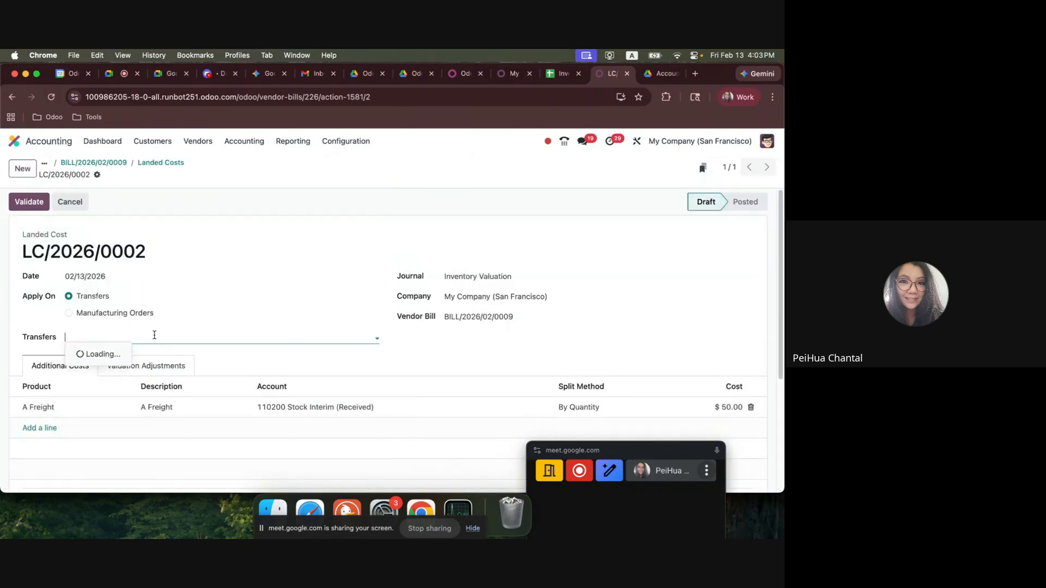
pyautogui.write('21')
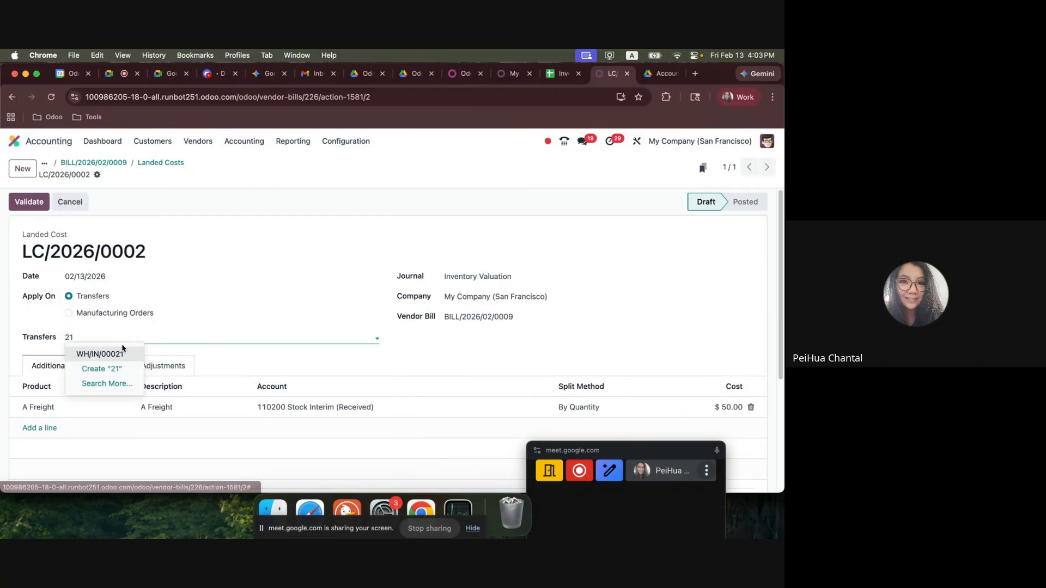
pyautogui.press('Return')
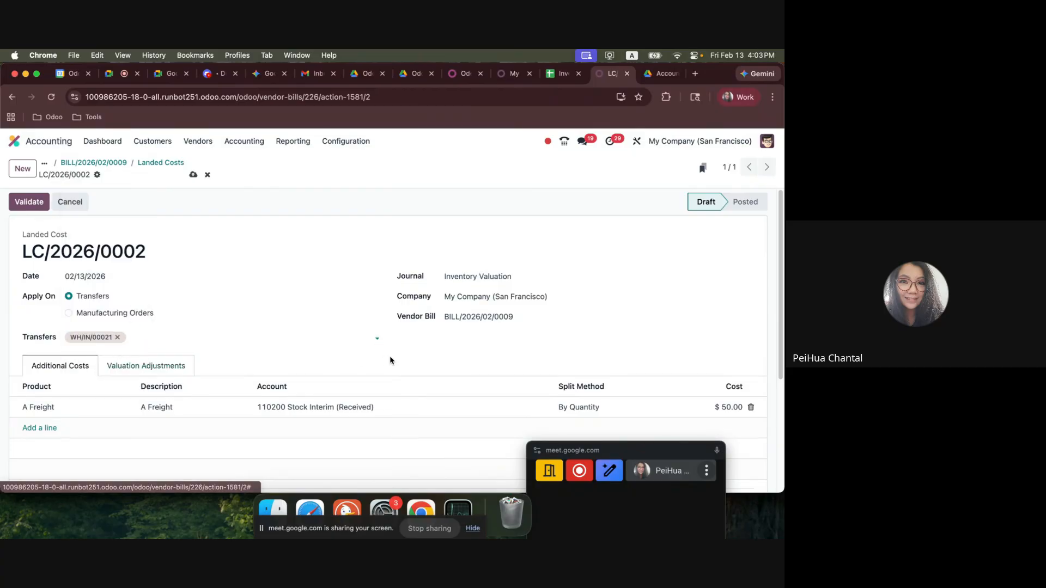
pyautogui.click(31, 203)
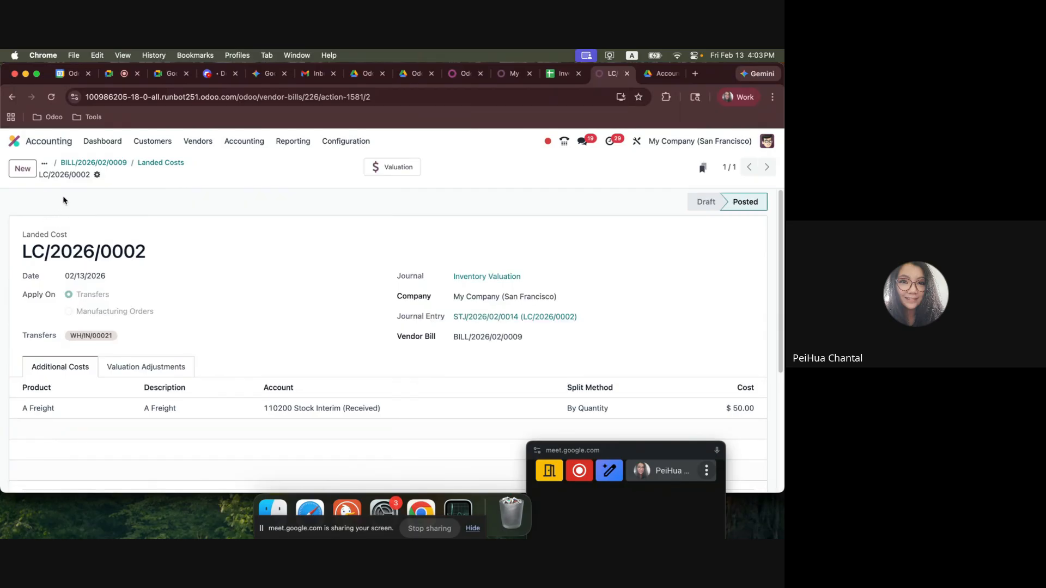
# Check the landed cost's valuation adjustments and review the journal items of its linked journal entry.
pyautogui.click(130, 366)
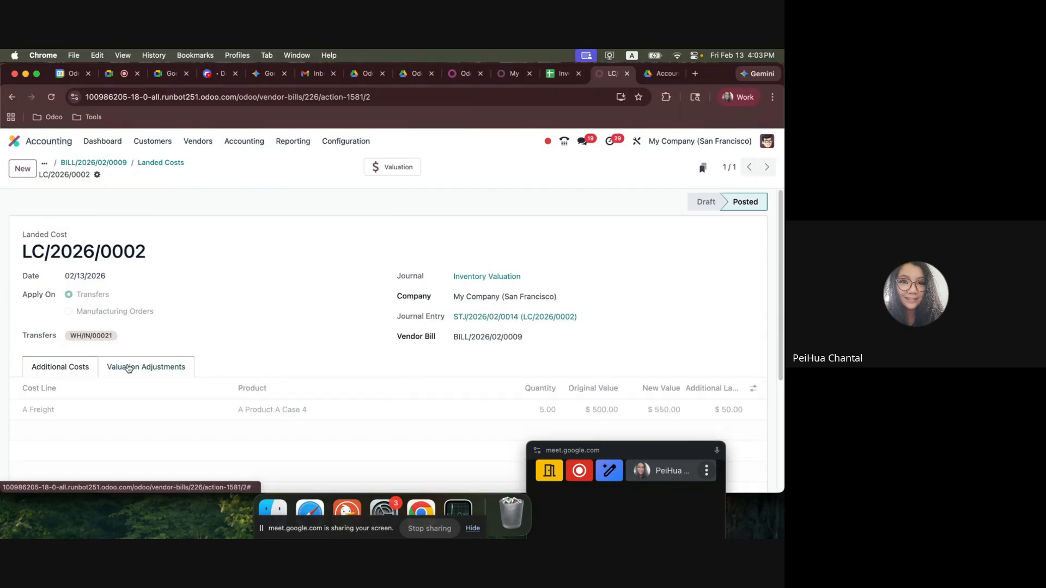
pyautogui.scroll(-1, 164, 362)
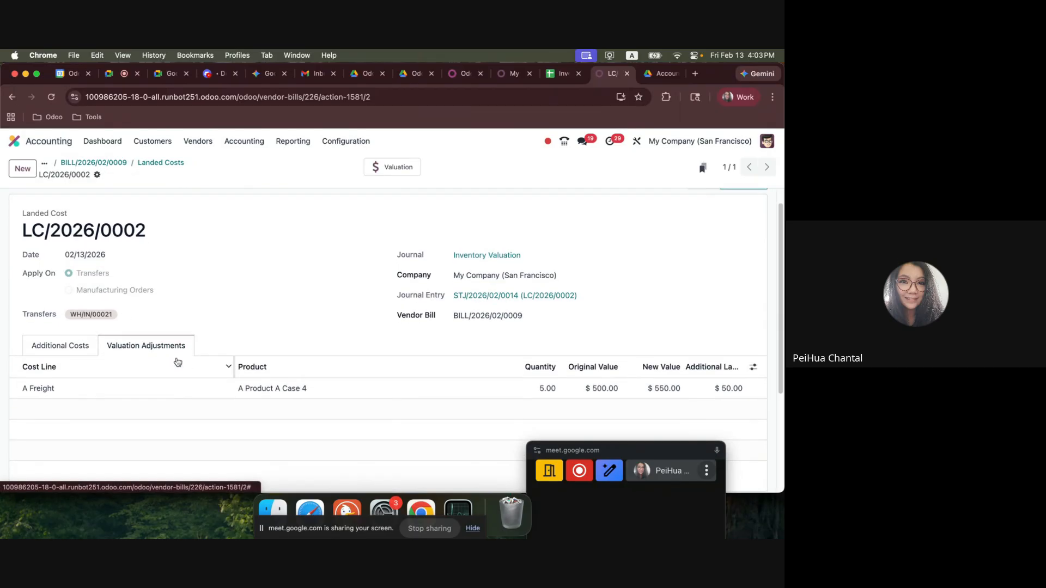
pyautogui.click(503, 299)
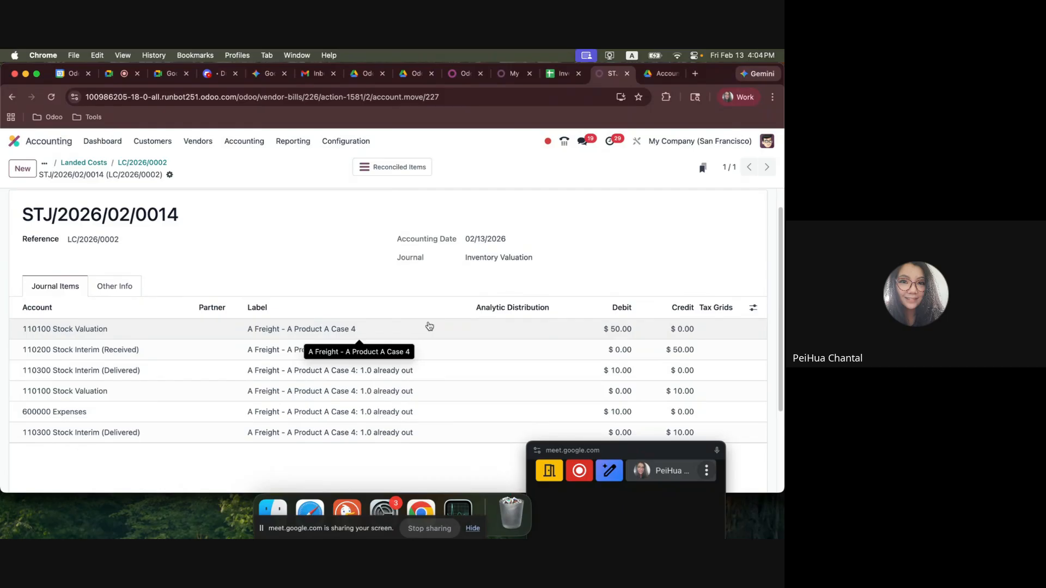
pyautogui.scroll(-2, 431, 329)
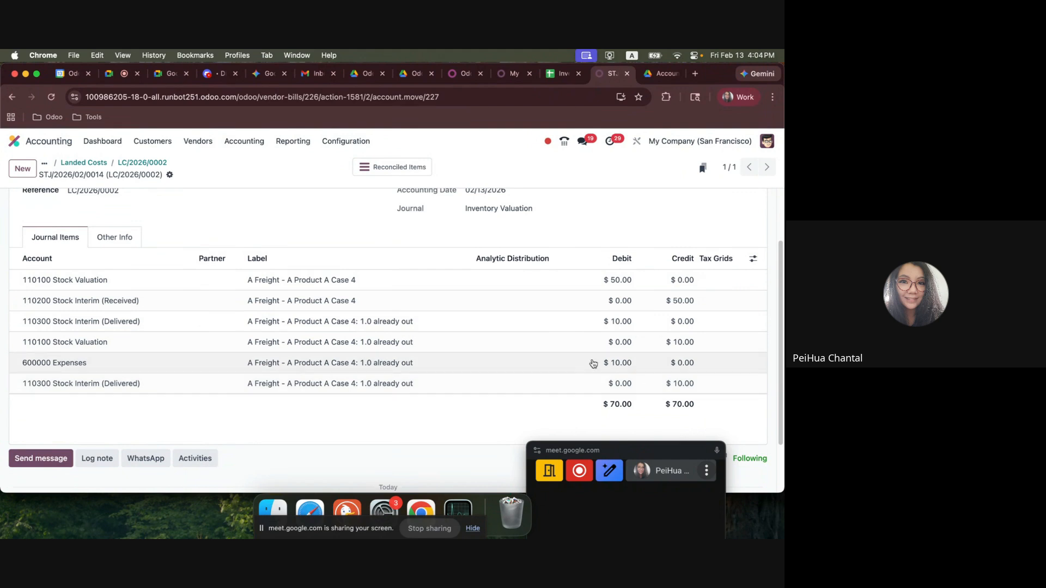
# Switch to the valuation spreadsheet and insert three rows above row 101, before the automatic COGS adjustment entries.
pyautogui.click(561, 73)
pyautogui.click(263, 366)
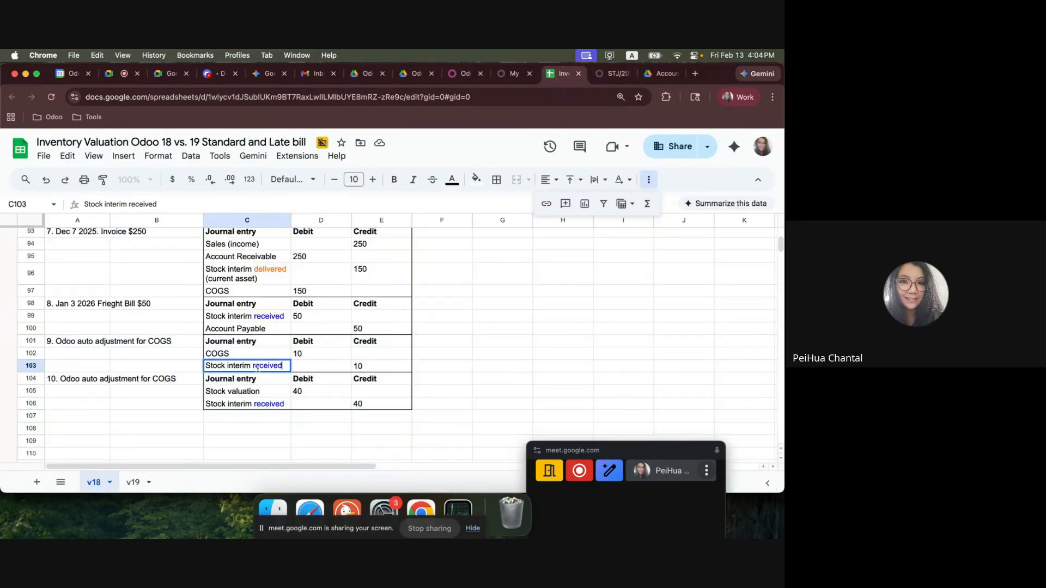
pyautogui.doubleClick(256, 366)
pyautogui.press('Return')
pyautogui.moveTo(36, 343); pyautogui.dragTo(34, 358)
pyautogui.click(47, 364)
pyautogui.rightClick(33, 357)
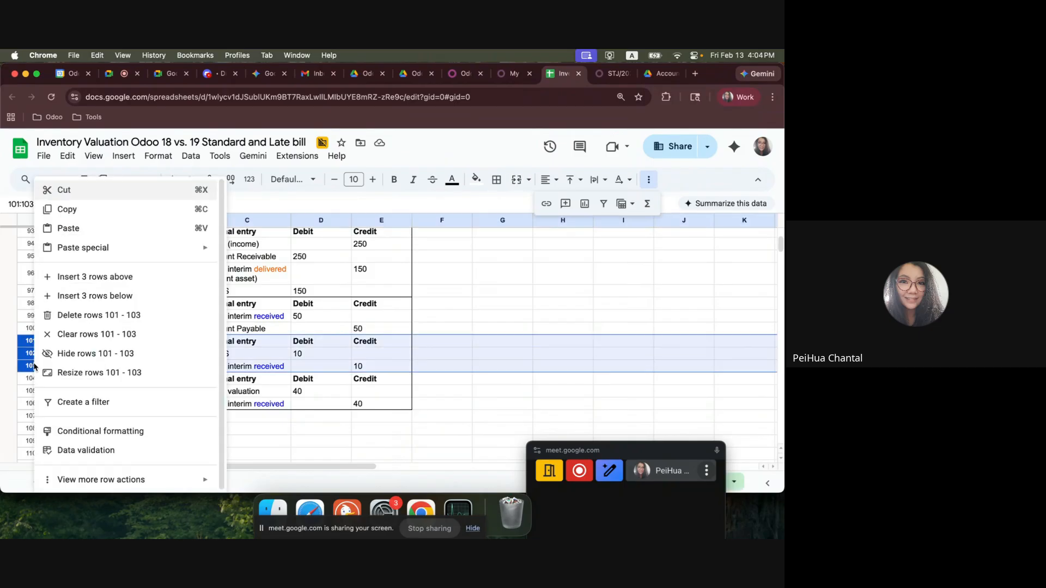
pyautogui.click(103, 276)
pyautogui.click(83, 342)
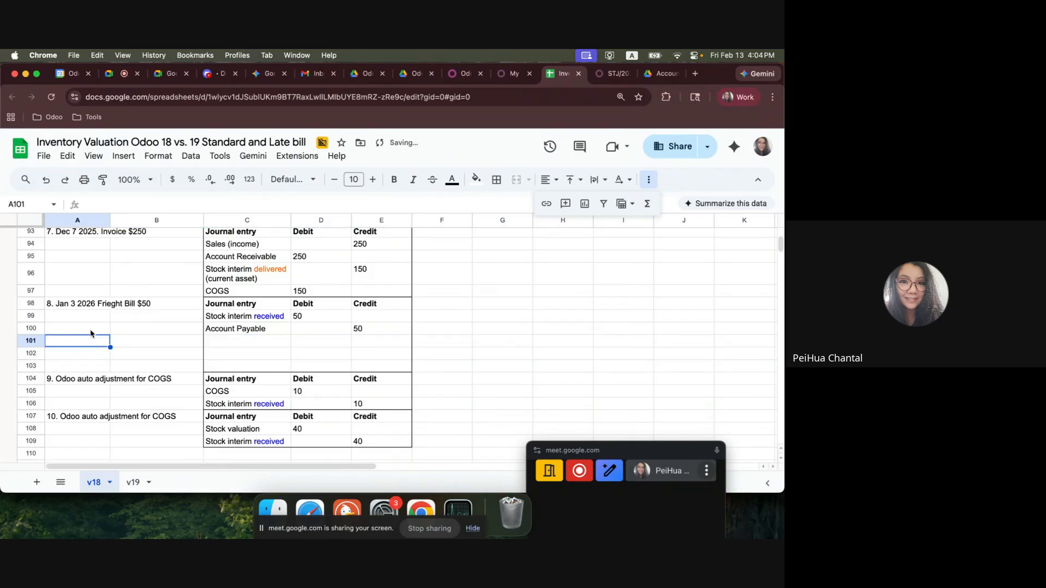
# Enter the label "9. Landed cost (stock move entry LC/2026/002)" in A101, checking the landed cost reference in Odoo.
pyautogui.write('9. Land')
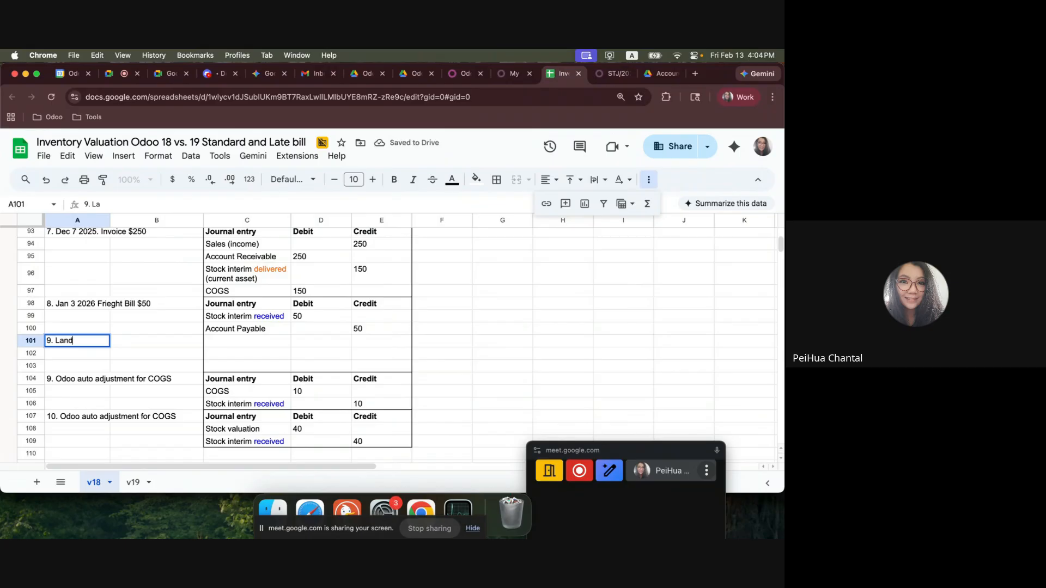
pyautogui.write('ed cost (std')
pyautogui.write('c')
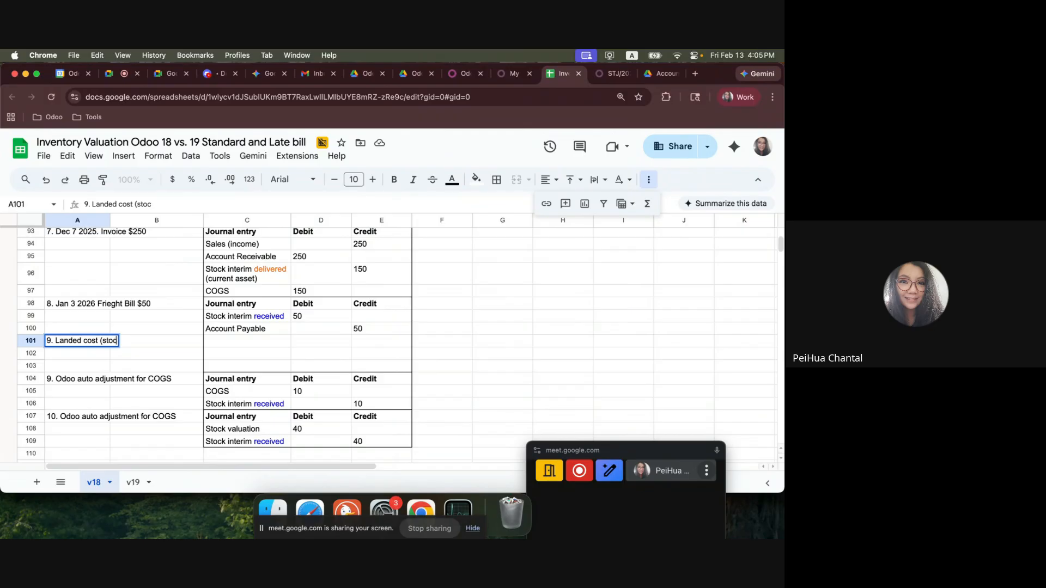
pyautogui.write('k move entr')
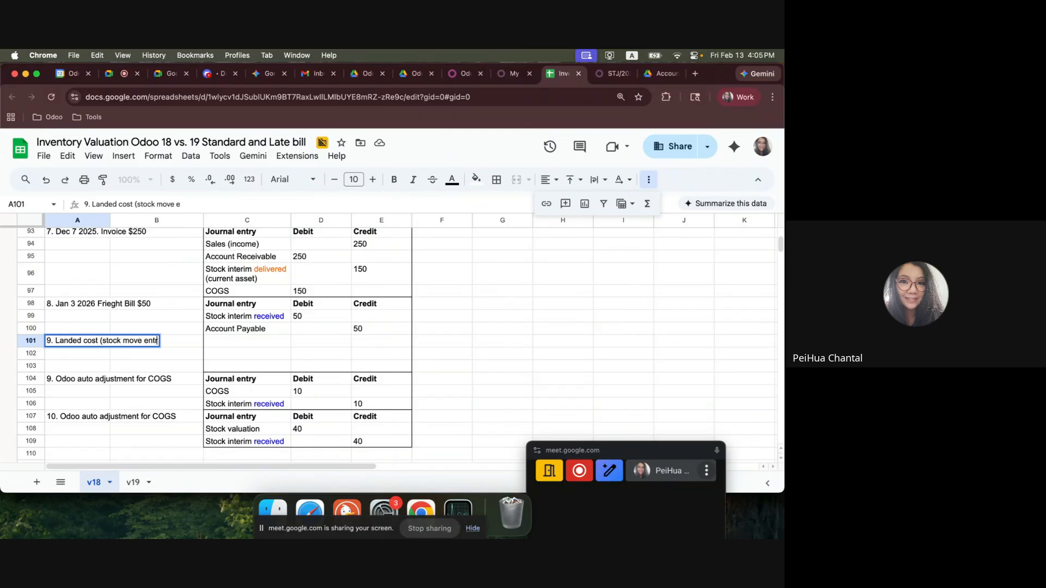
pyautogui.write('y LC')
pyautogui.click(614, 74)
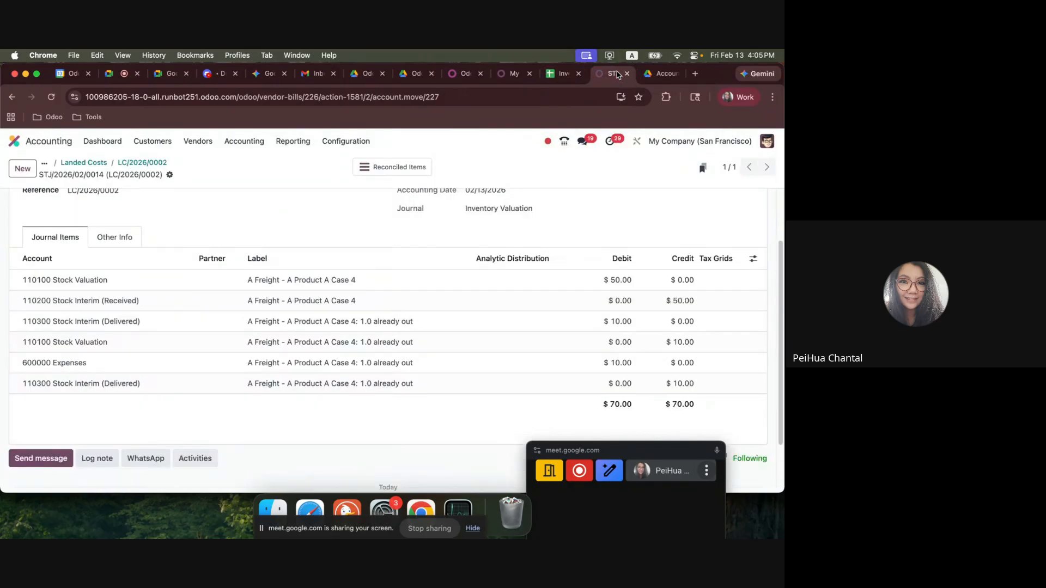
pyautogui.click(560, 74)
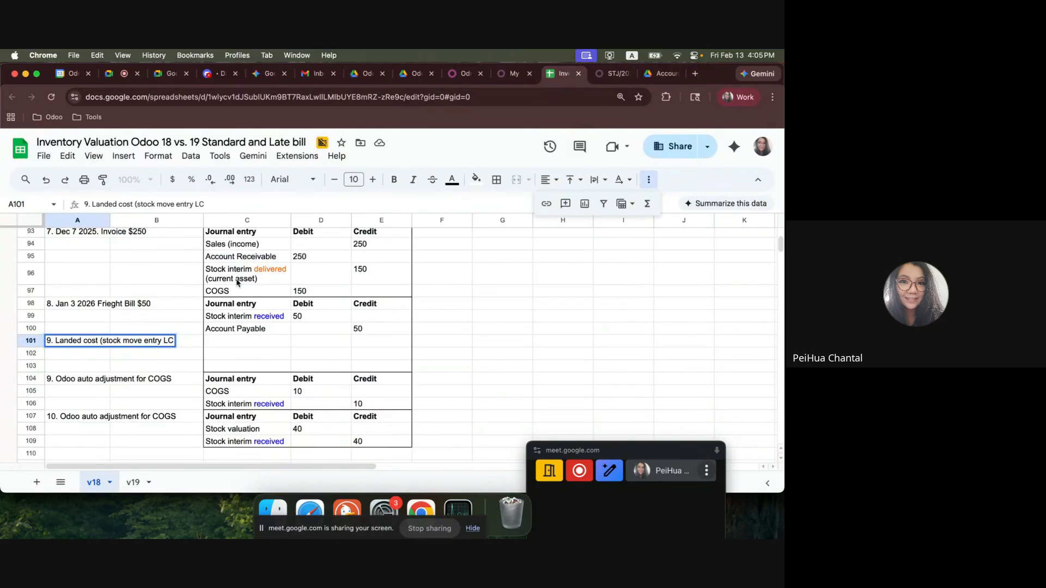
pyautogui.write('/2026/020')
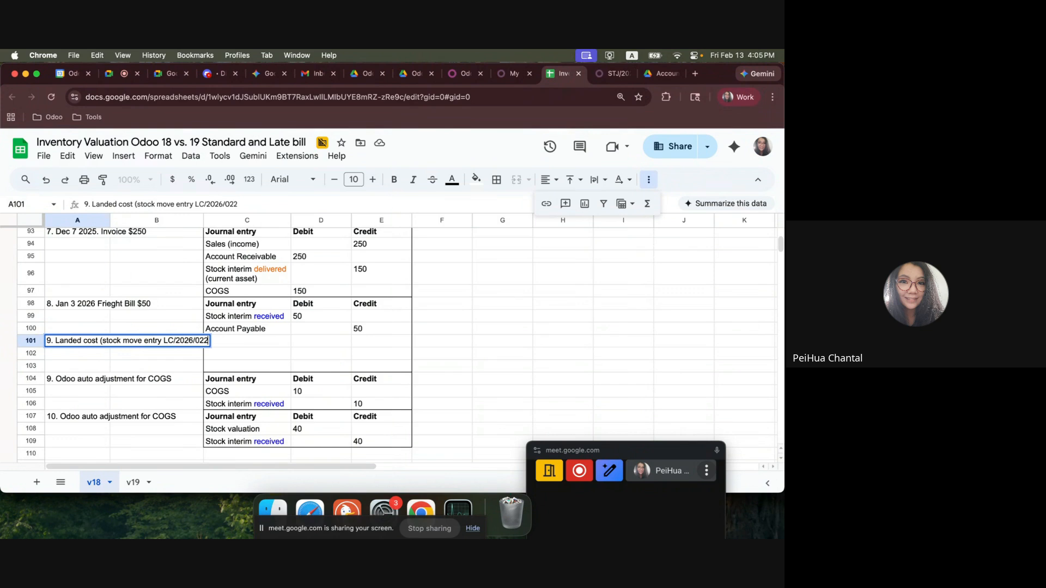
pyautogui.press('BackSpace')
pyautogui.press('BackSpace')
pyautogui.write('02)')
pyautogui.press('Return')
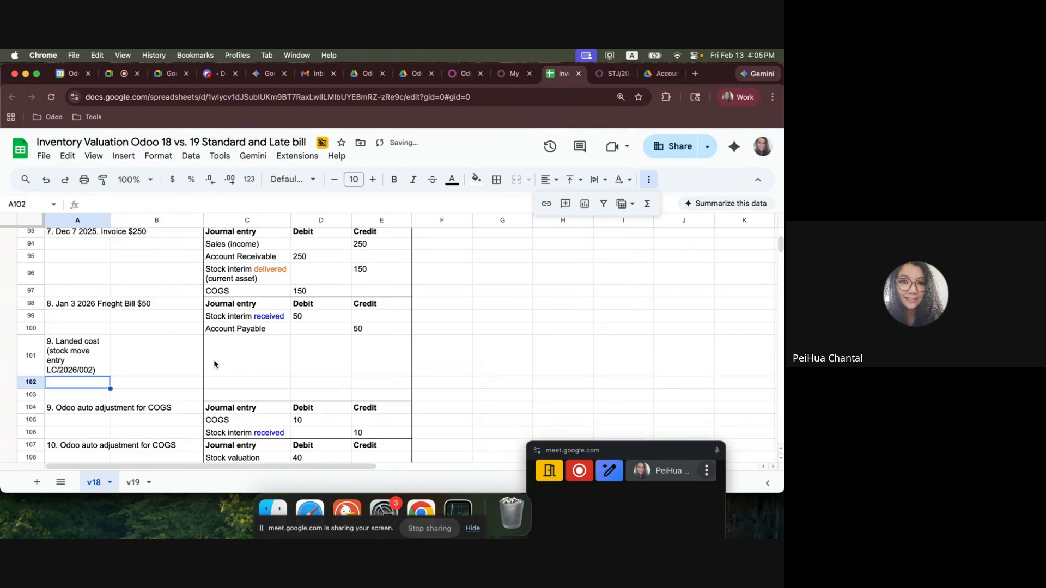
# Copy the freight bill's journal entry block C98:E100 into the new rows starting at C101.
pyautogui.moveTo(228, 307); pyautogui.dragTo(362, 329)
pyautogui.press('cmd+c')
pyautogui.click(242, 360)
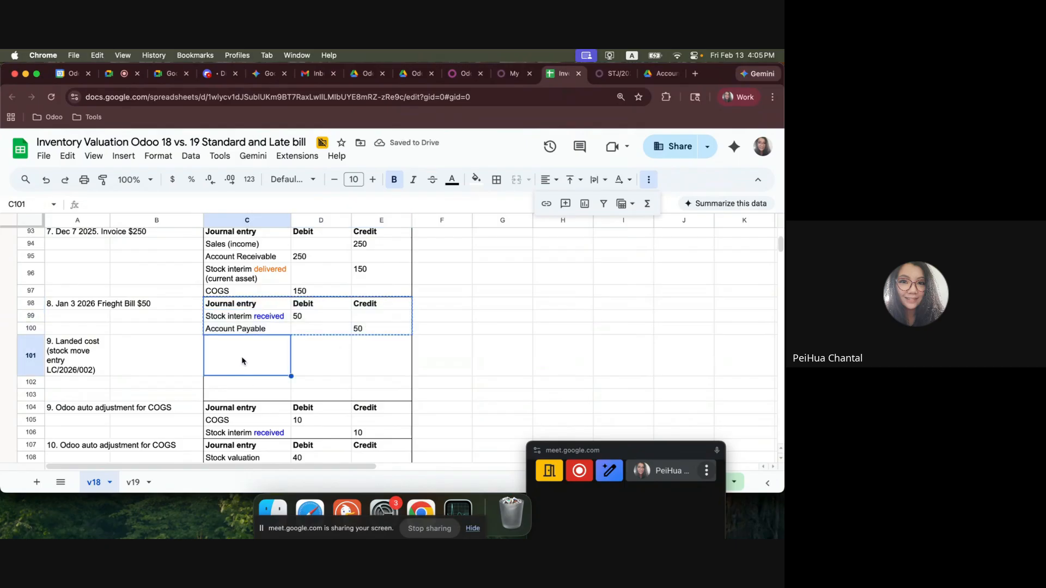
pyautogui.press('cmd+v')
# Change the account in C103 of the landed cost entry to "Stock valuation".
pyautogui.click(237, 384)
pyautogui.click(241, 394)
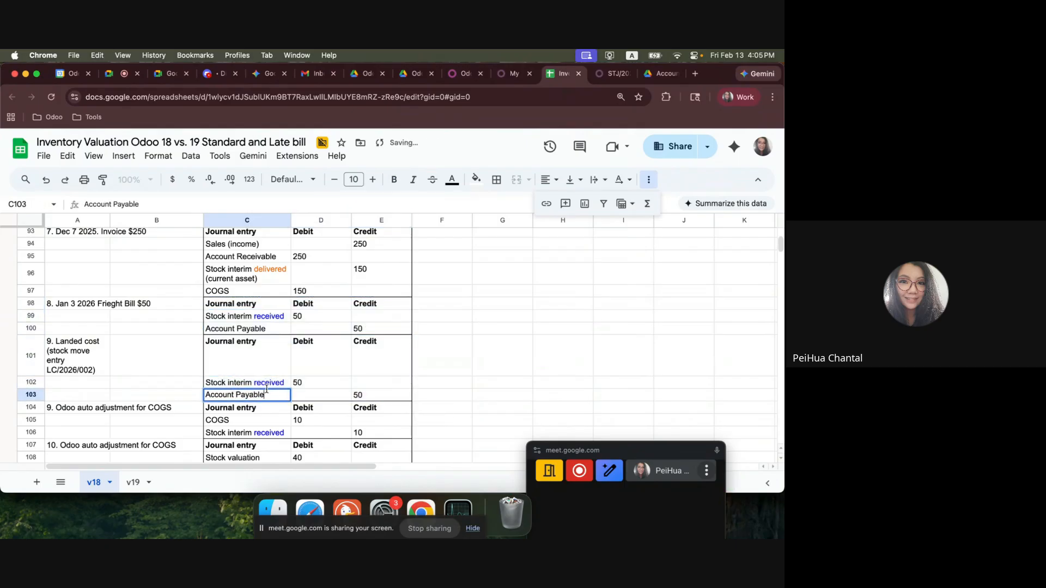
pyautogui.write('Stock')
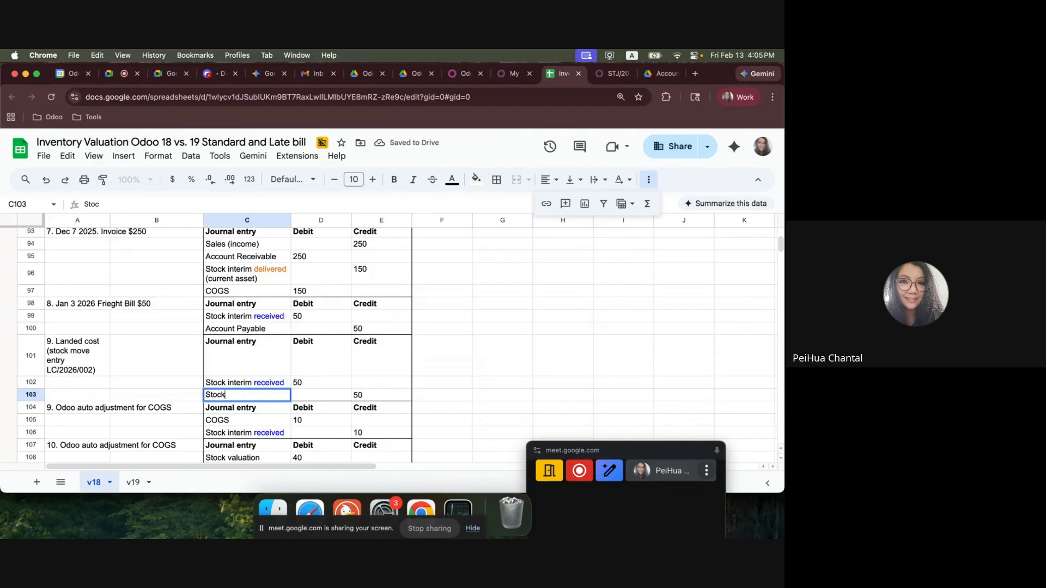
pyautogui.write(' valuato')
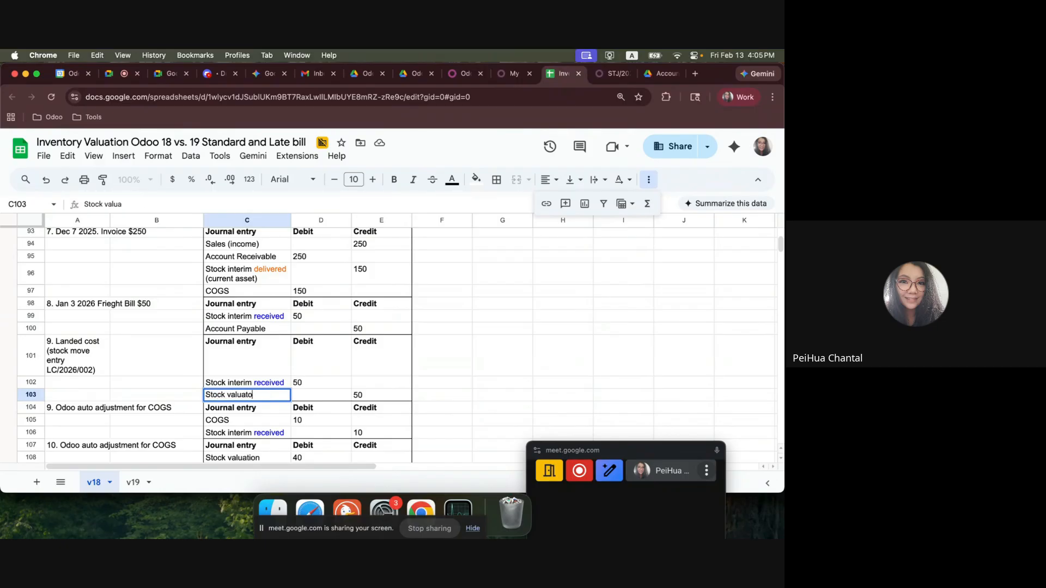
pyautogui.write('ion')
pyautogui.press('Return')
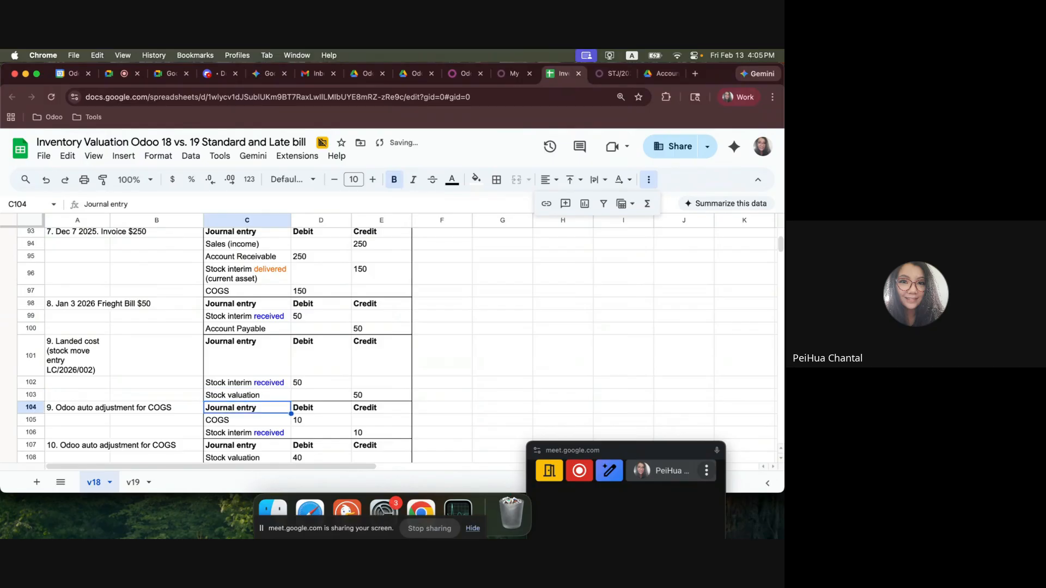
# Swap the landed cost amounts: debit 50 on Stock valuation in D103 and credit 50 on Stock interim received in E102, clearing D102 and E103.
pyautogui.click(311, 395)
pyautogui.write('50')
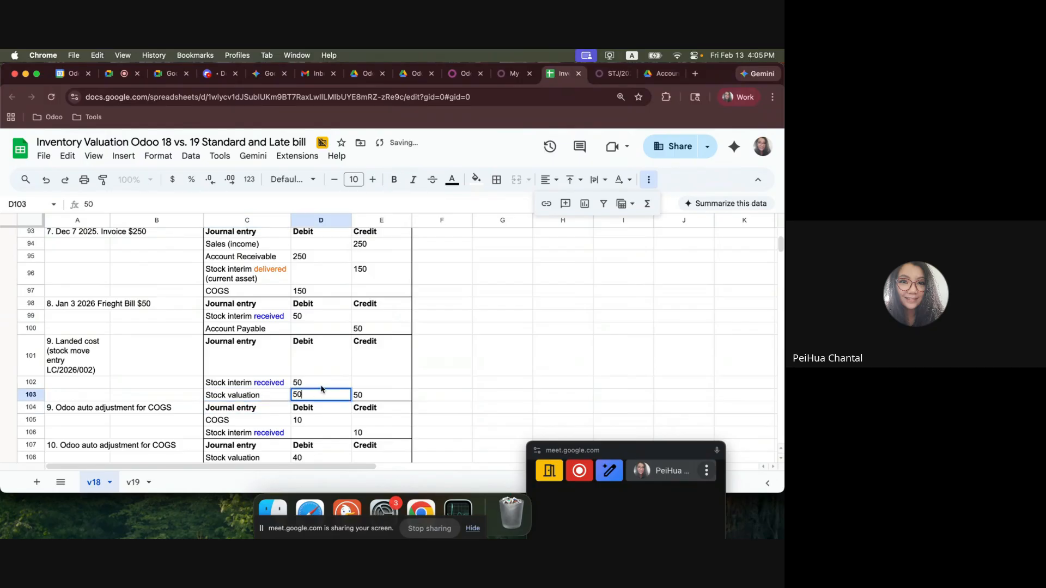
pyautogui.click(322, 387)
pyautogui.press('Delete')
pyautogui.click(374, 385)
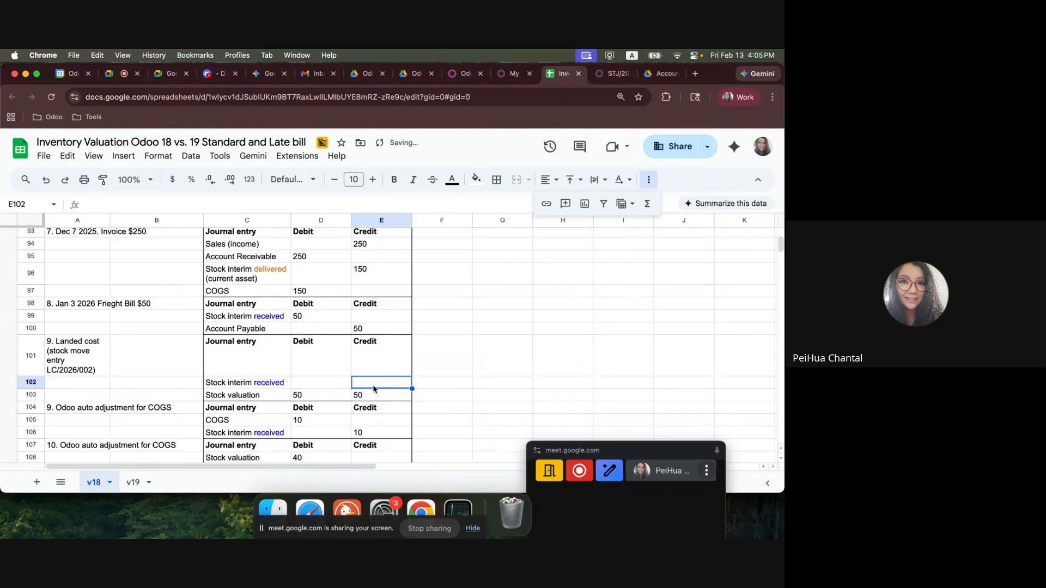
pyautogui.write('50')
pyautogui.click(376, 396)
pyautogui.press('Delete')
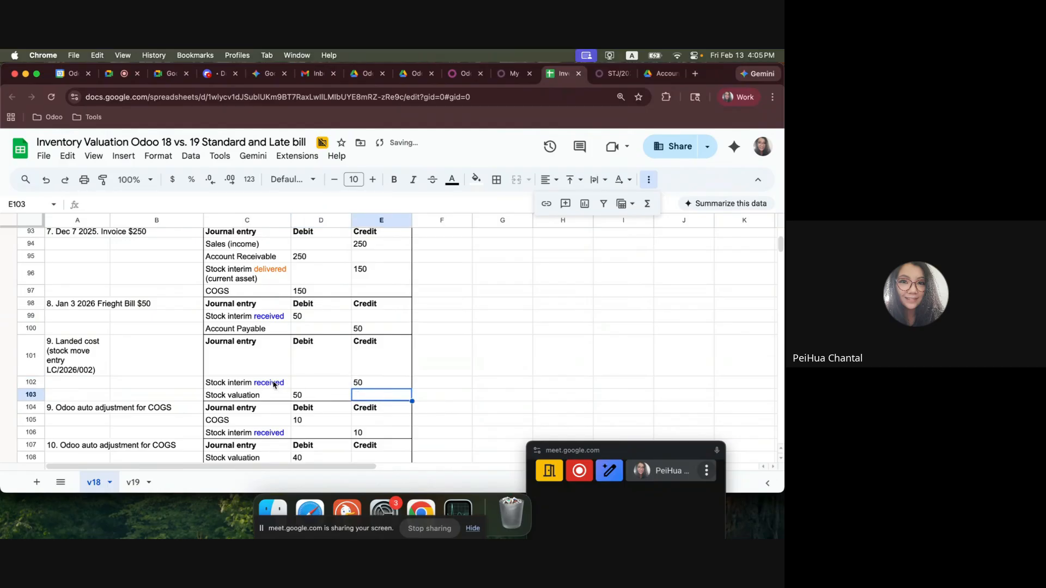
# Merge A101:B101 so the landed cost label spans both columns, and review the entry lines in C102:E103.
pyautogui.click(274, 384)
pyautogui.scroll(-1, 299, 390)
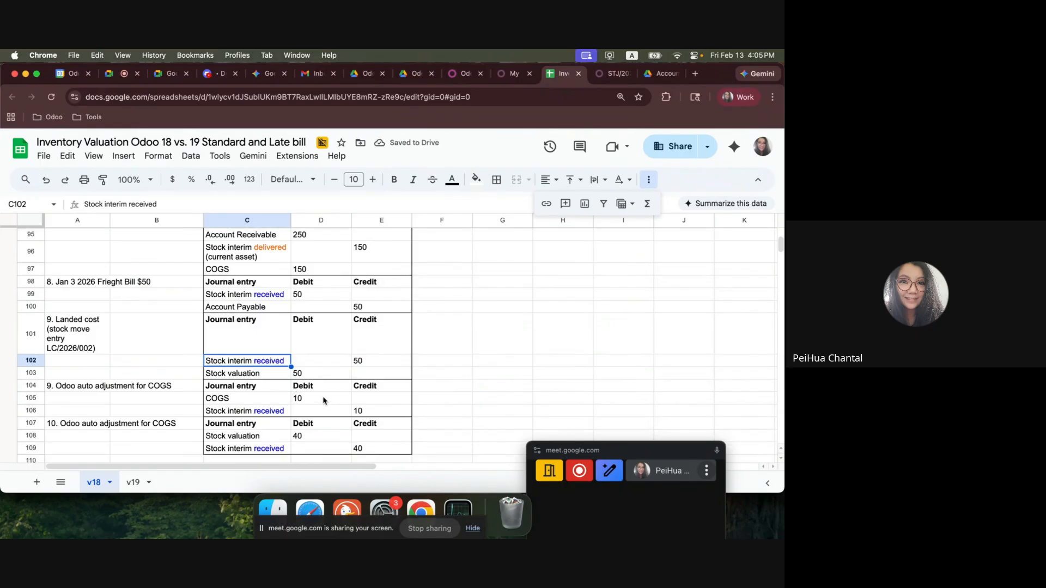
pyautogui.moveTo(76, 338); pyautogui.dragTo(137, 335)
pyautogui.click(517, 180)
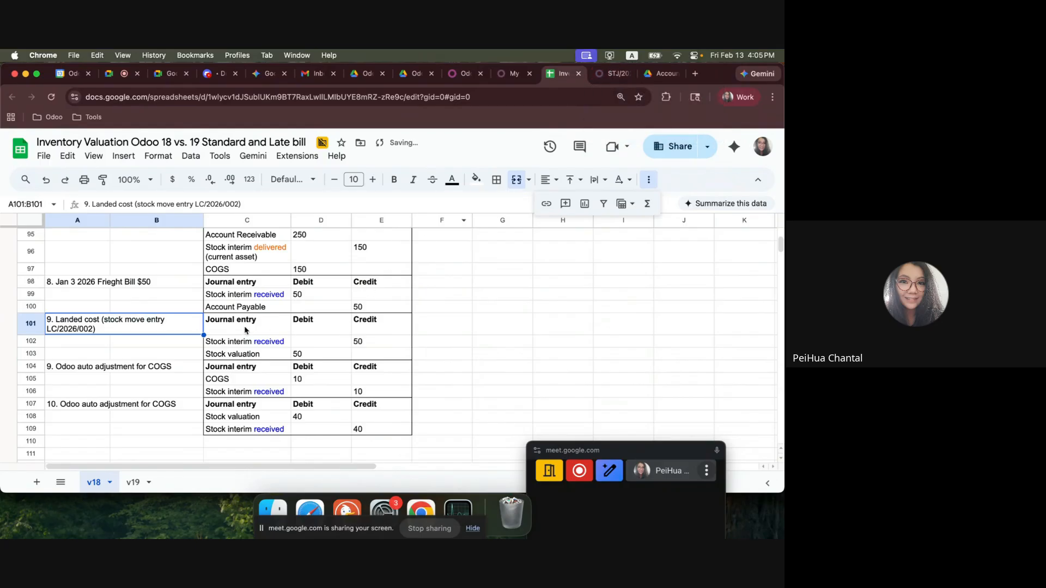
pyautogui.moveTo(245, 330); pyautogui.dragTo(362, 359)
pyautogui.moveTo(256, 342); pyautogui.dragTo(362, 355)
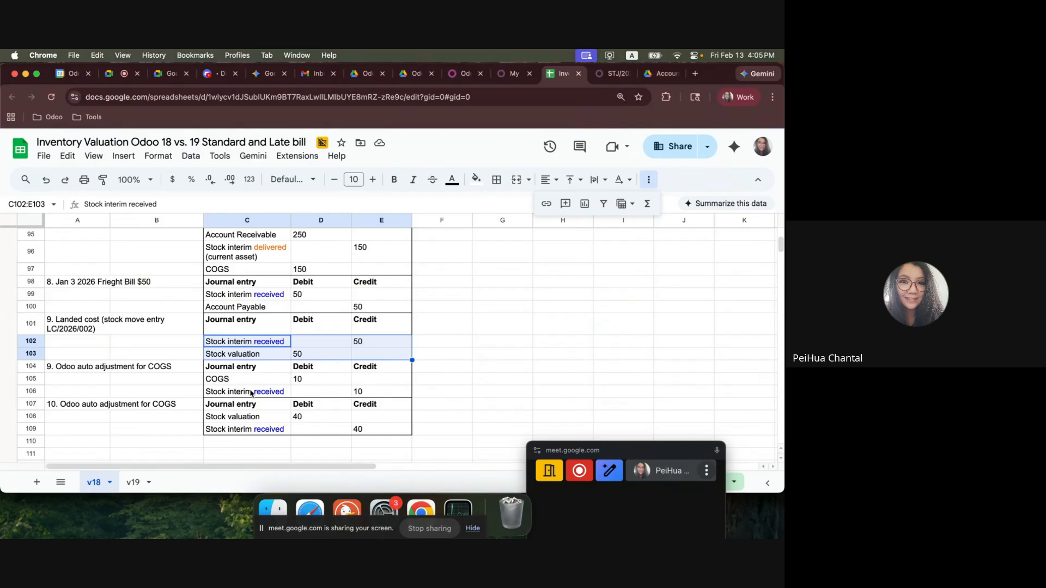
# Glance at the journal entry in Odoo and renumber the label in A104 to "10. Odoo auto adjustment for COGS".
pyautogui.click(613, 74)
pyautogui.click(557, 76)
pyautogui.click(93, 371)
pyautogui.doubleClick(58, 371)
pyautogui.press('BackSpace')
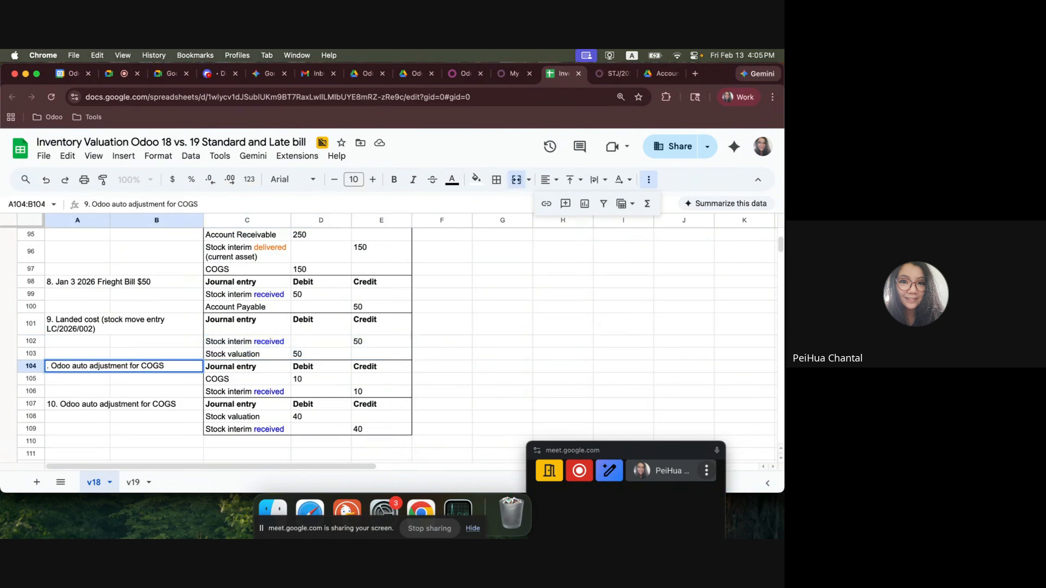
pyautogui.write('10')
# Replace "received" with "delivered" in the stock interim account names in C106 and C109.
pyautogui.click(266, 389)
pyautogui.doubleClick(251, 391)
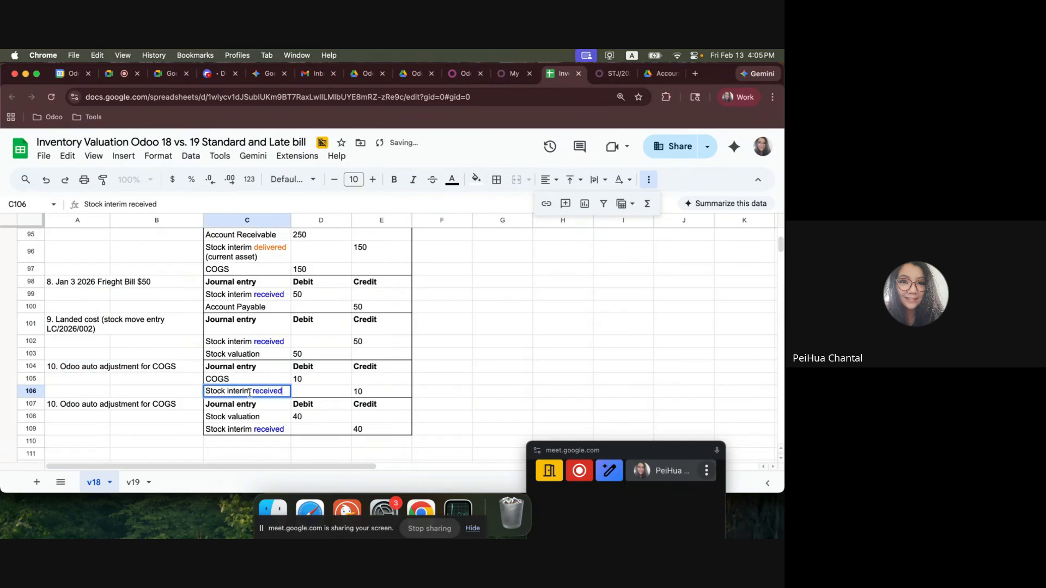
pyautogui.moveTo(252, 391); pyautogui.dragTo(306, 396)
pyautogui.write('delivered')
pyautogui.press('Return')
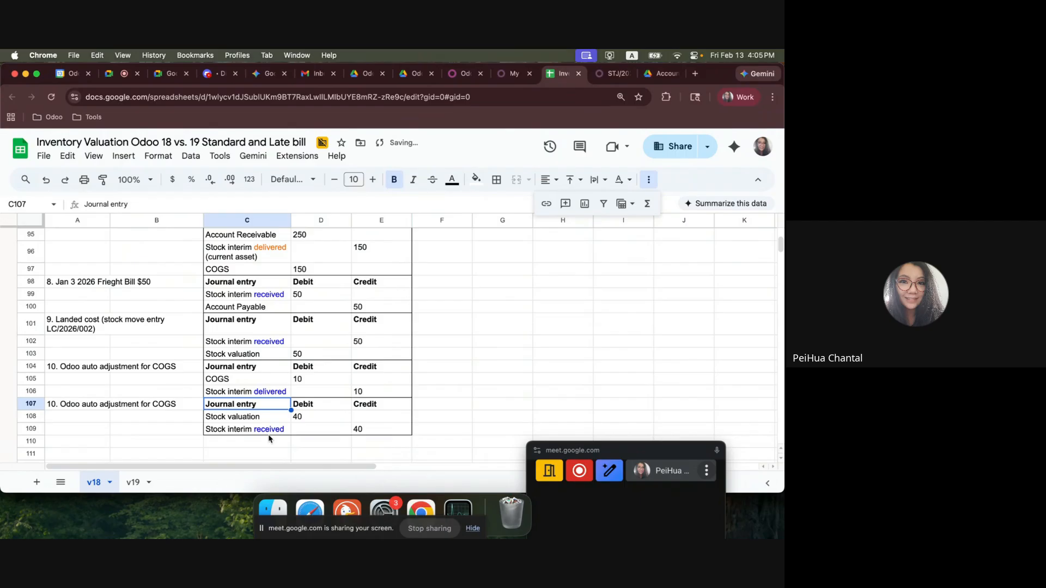
pyautogui.doubleClick(262, 430)
pyautogui.doubleClick(266, 429)
pyautogui.write('delivered')
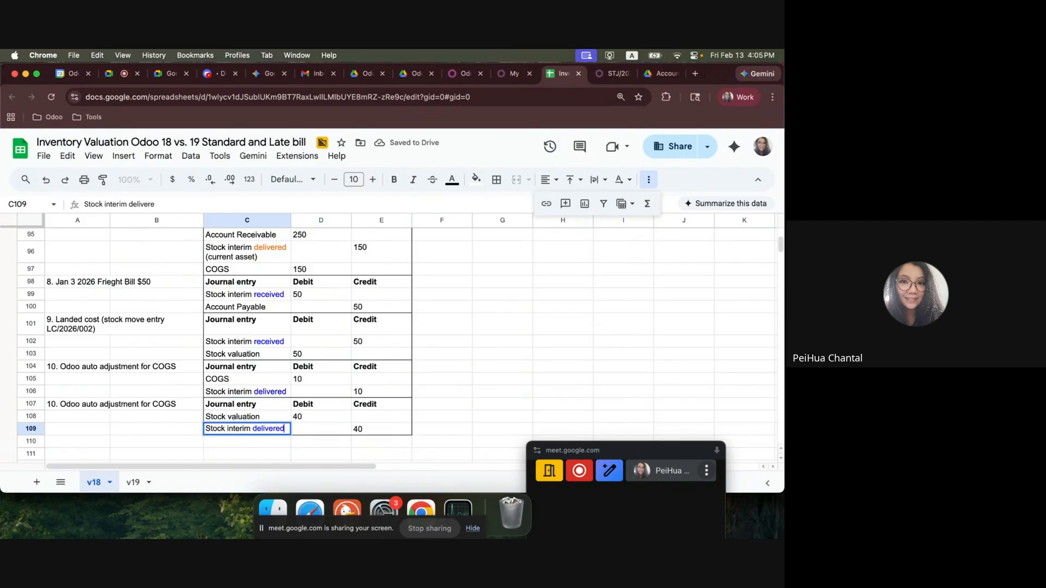
pyautogui.press('Return')
# Colour the word "delivered" orange in C106 and C109.
pyautogui.click(269, 393)
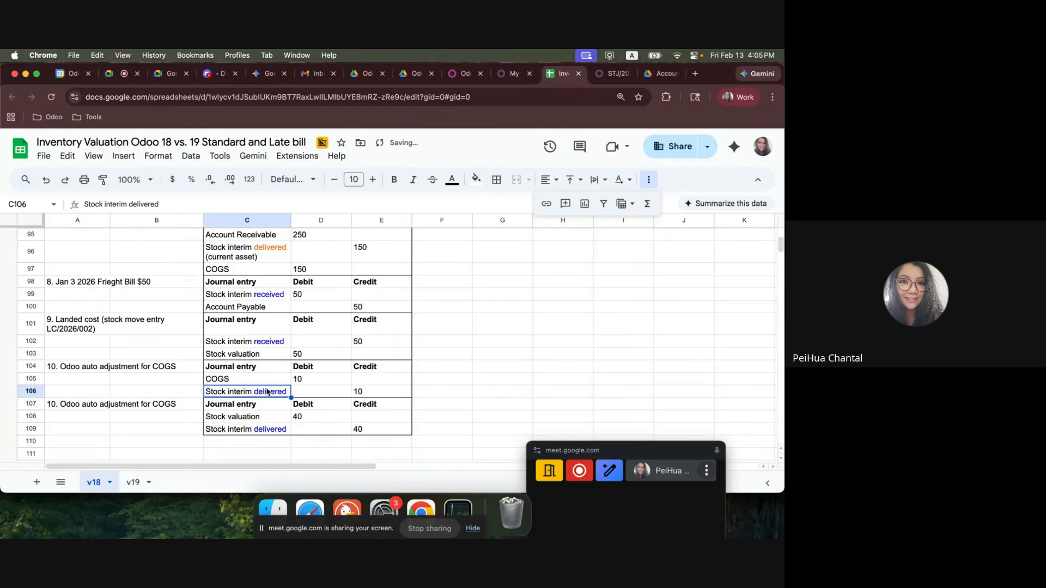
pyautogui.doubleClick(269, 391)
pyautogui.moveTo(252, 391); pyautogui.dragTo(288, 390)
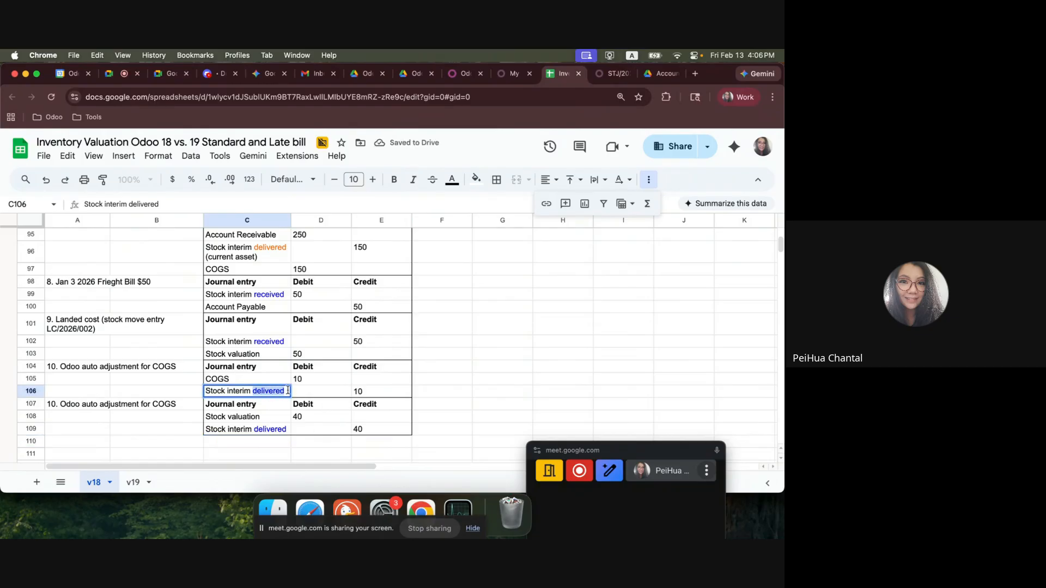
pyautogui.click(454, 181)
pyautogui.click(535, 342)
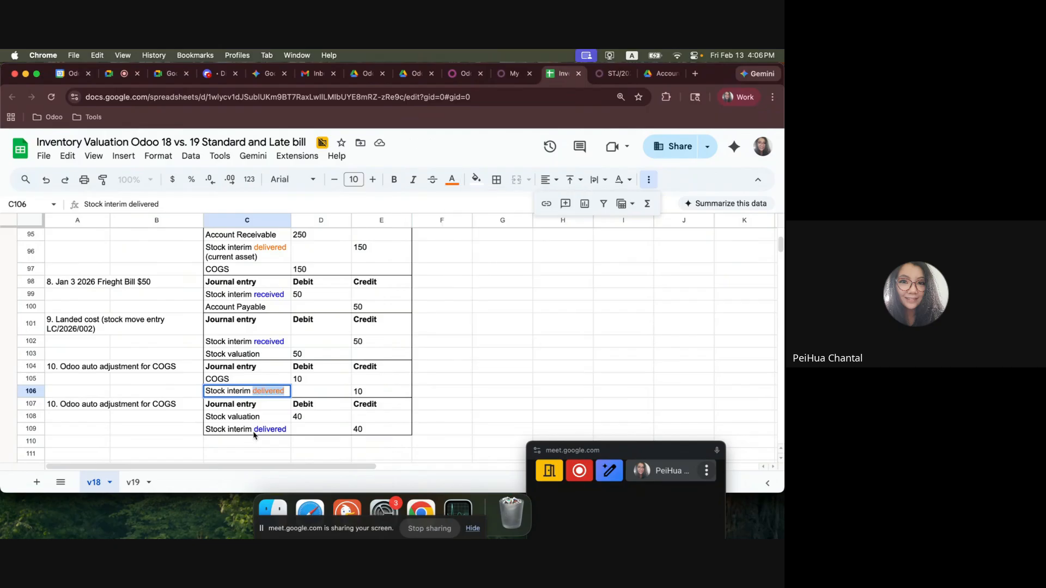
pyautogui.doubleClick(268, 429)
pyautogui.moveTo(252, 429); pyautogui.dragTo(288, 428)
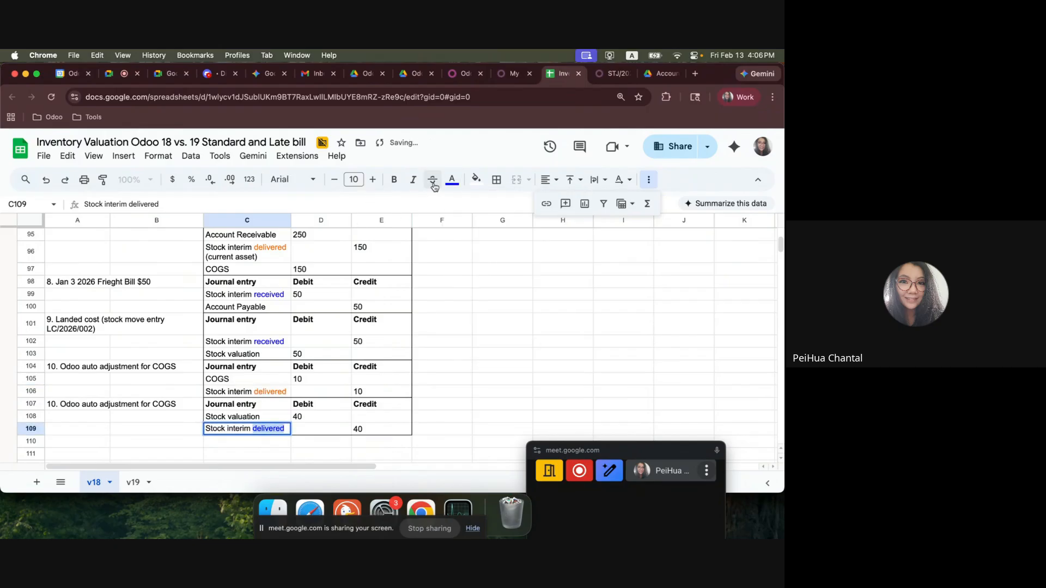
pyautogui.click(452, 180)
pyautogui.click(535, 342)
pyautogui.click(308, 370)
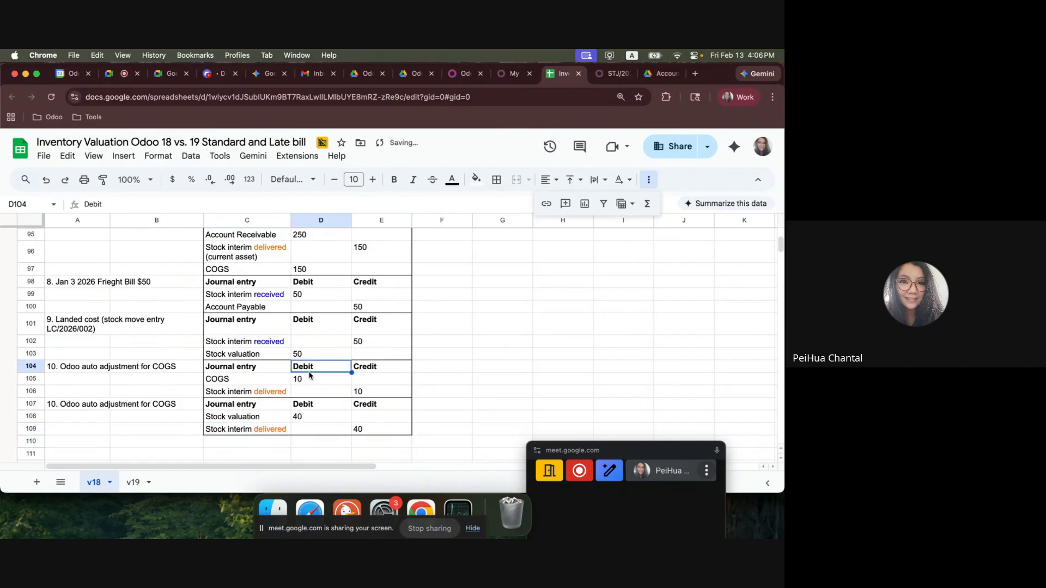
# Switch to Odoo and open the Stock Valuation report in the Inventory app.
pyautogui.click(611, 73)
pyautogui.click(14, 141)
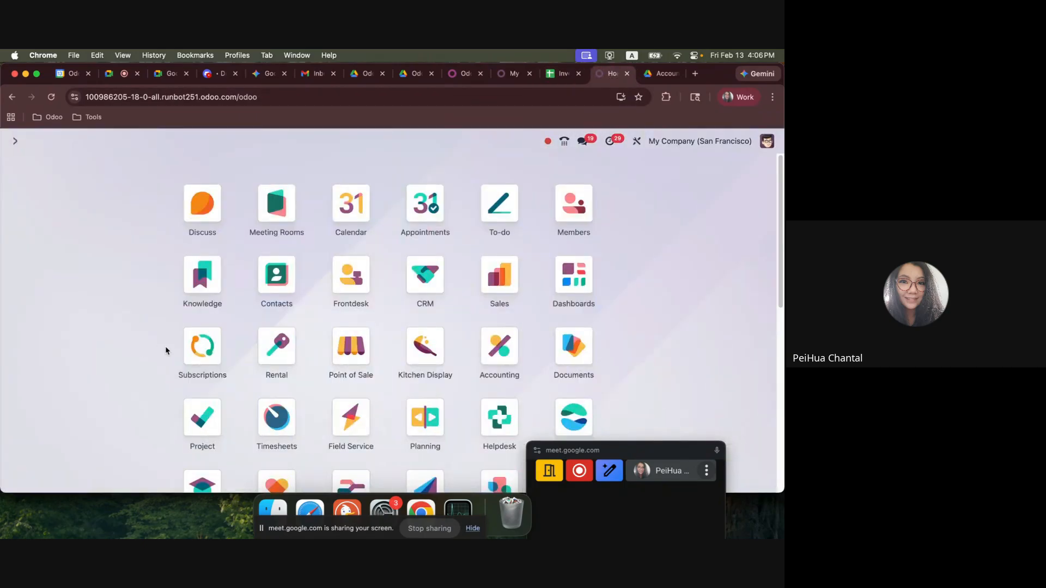
pyautogui.write('invne')
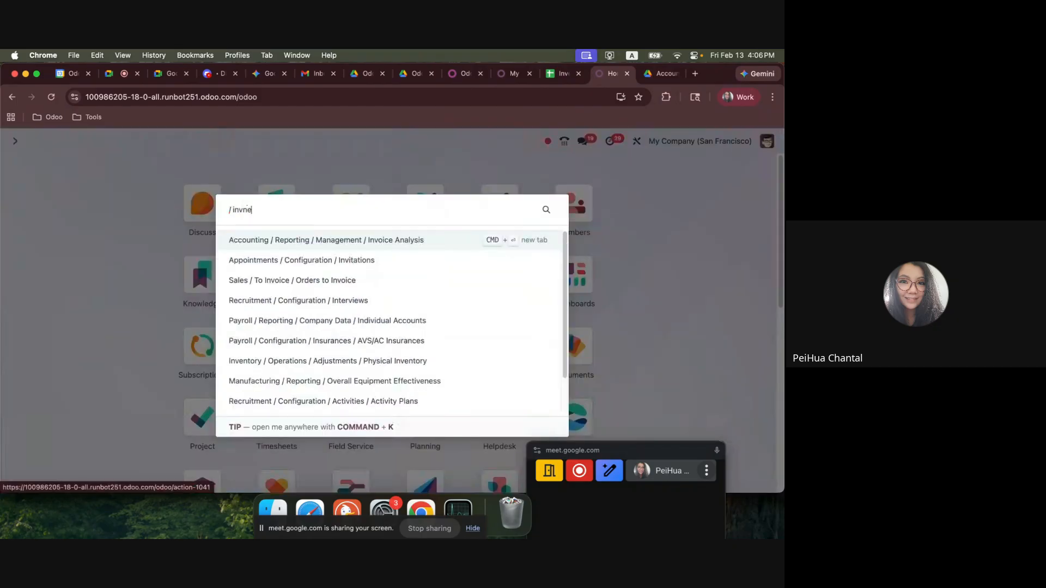
pyautogui.press('Down')
pyautogui.press('Down')
pyautogui.press('BackSpace')
pyautogui.press('BackSpace')
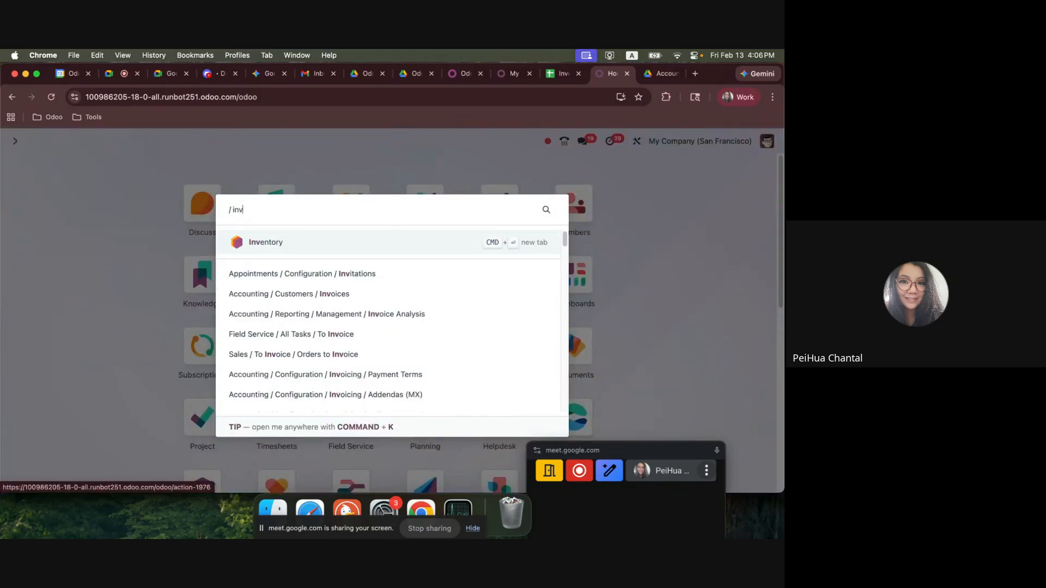
pyautogui.write('en')
pyautogui.press('Return')
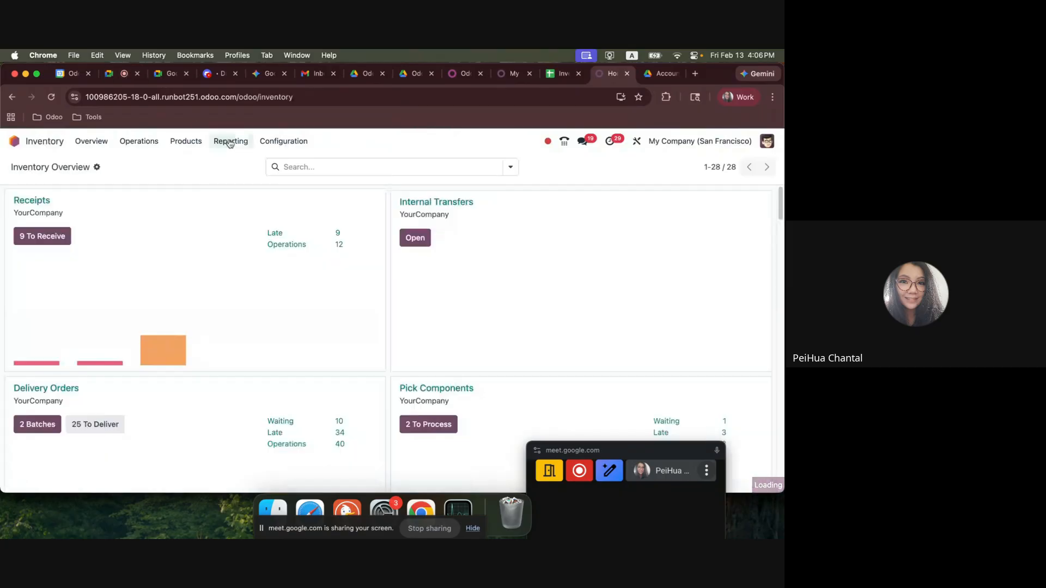
pyautogui.click(230, 141)
pyautogui.click(241, 221)
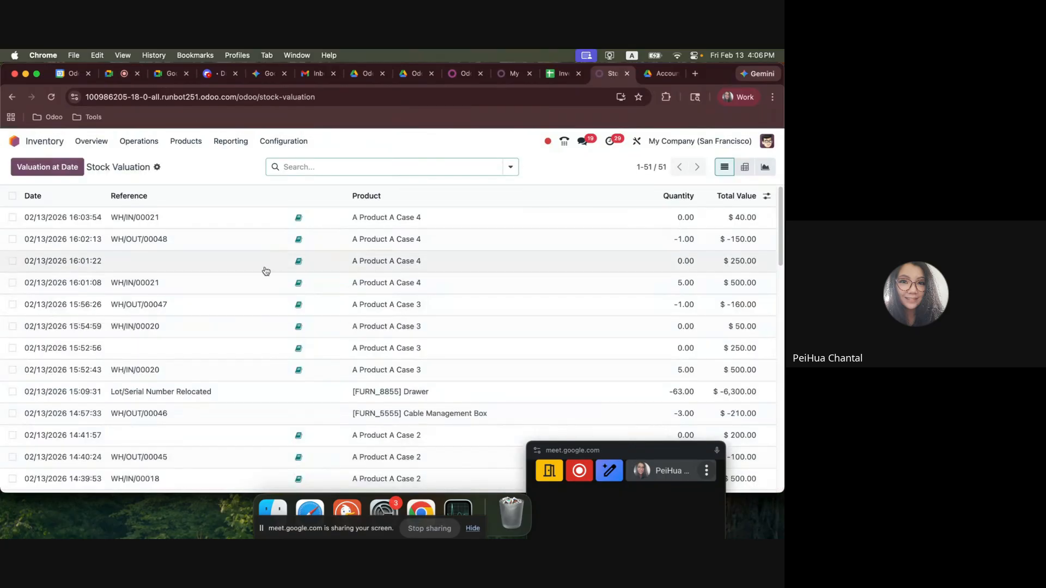
# Examine the stock valuation lines of A Product A Case 4 in date order, including delivery WH/OUT/00048 and the latest WH/IN/00021 adjustment.
pyautogui.click(13, 303)
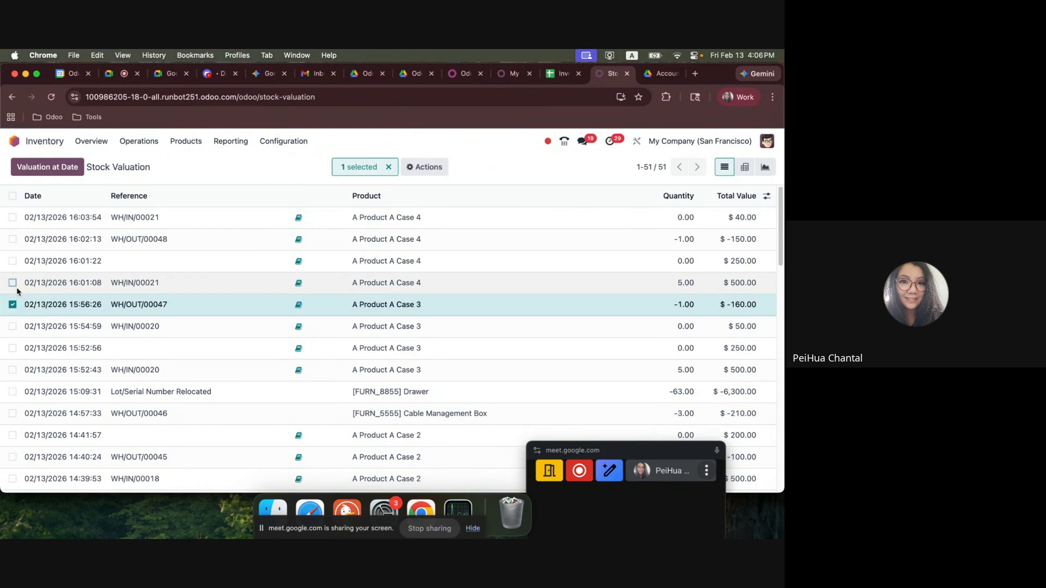
pyautogui.click(24, 303)
pyautogui.click(81, 161)
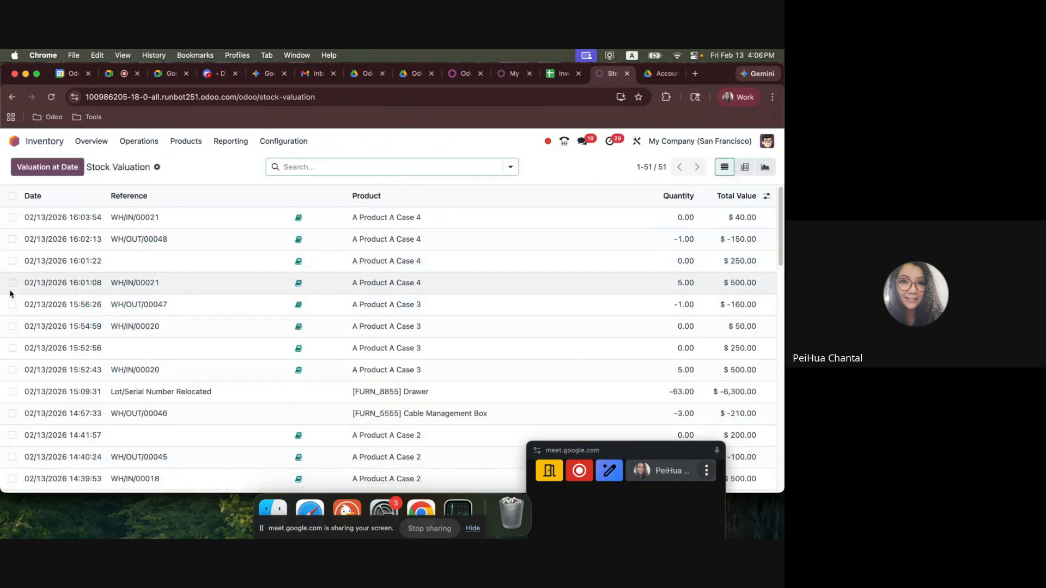
pyautogui.click(12, 283)
pyautogui.click(12, 283)
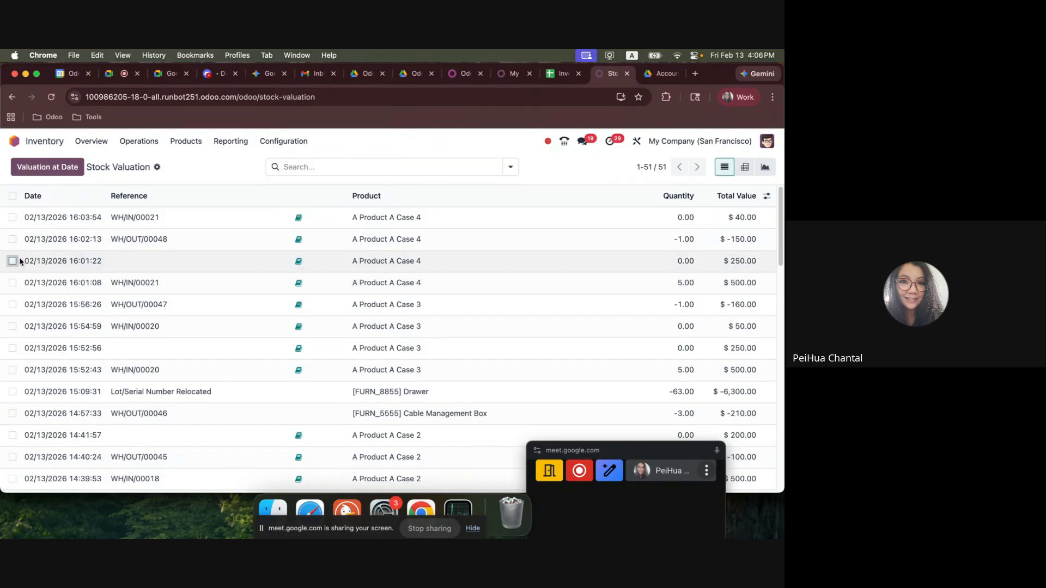
pyautogui.click(13, 239)
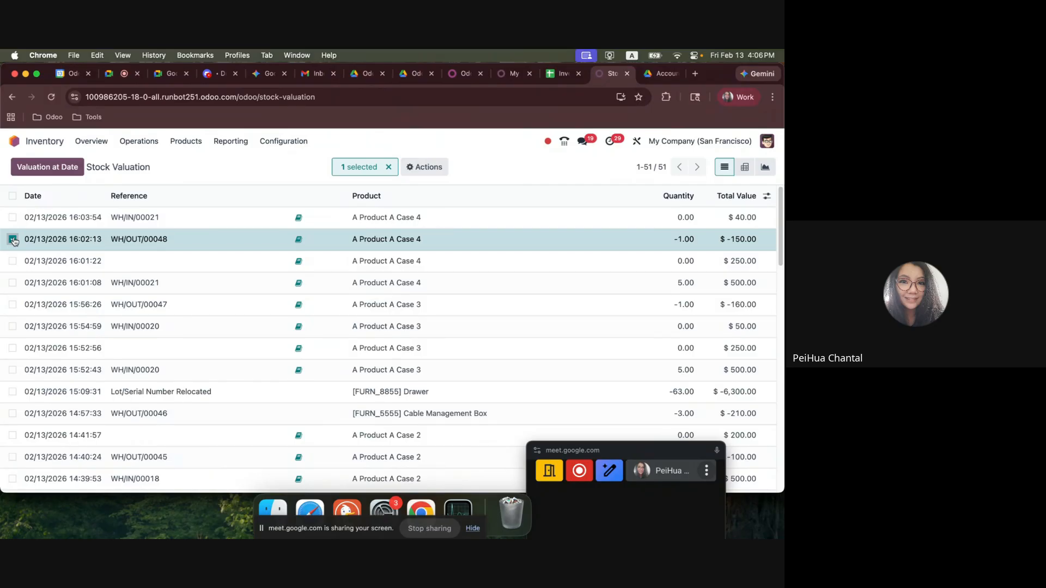
pyautogui.click(12, 240)
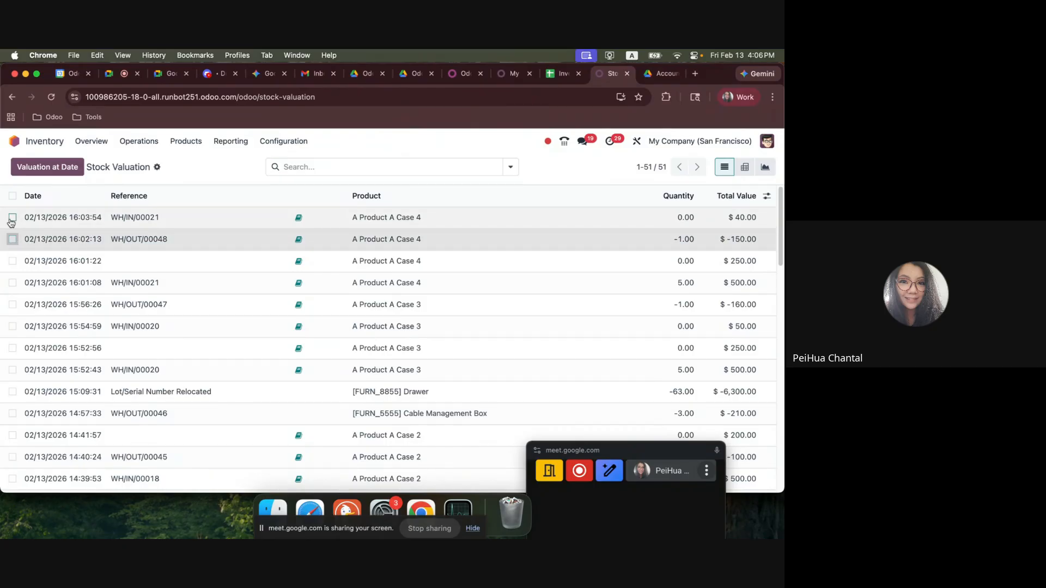
pyautogui.click(12, 218)
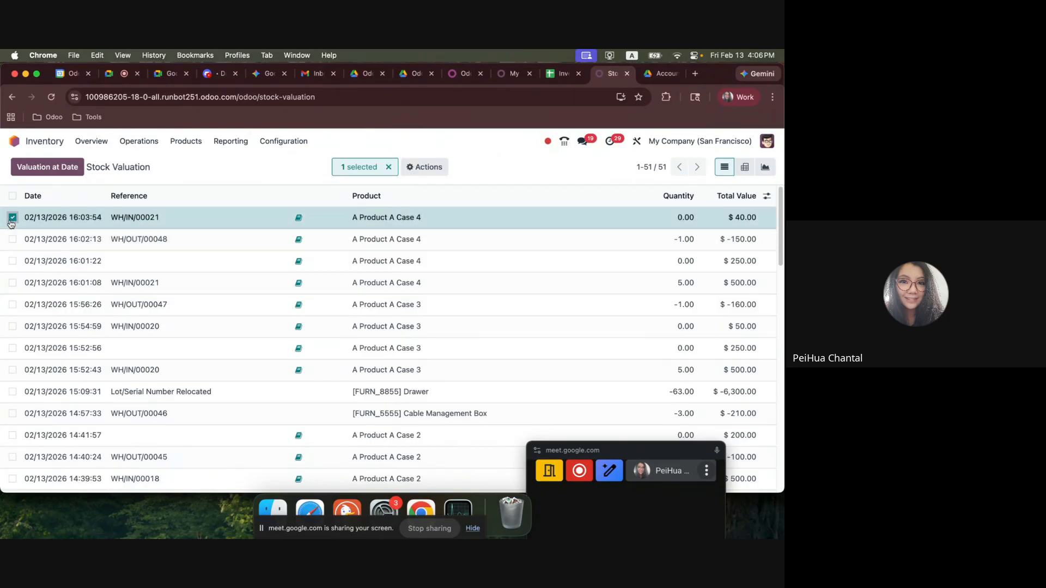
pyautogui.click(12, 218)
# Open the product A Product A Case 4 and check its cost.
pyautogui.click(197, 144)
pyautogui.click(198, 165)
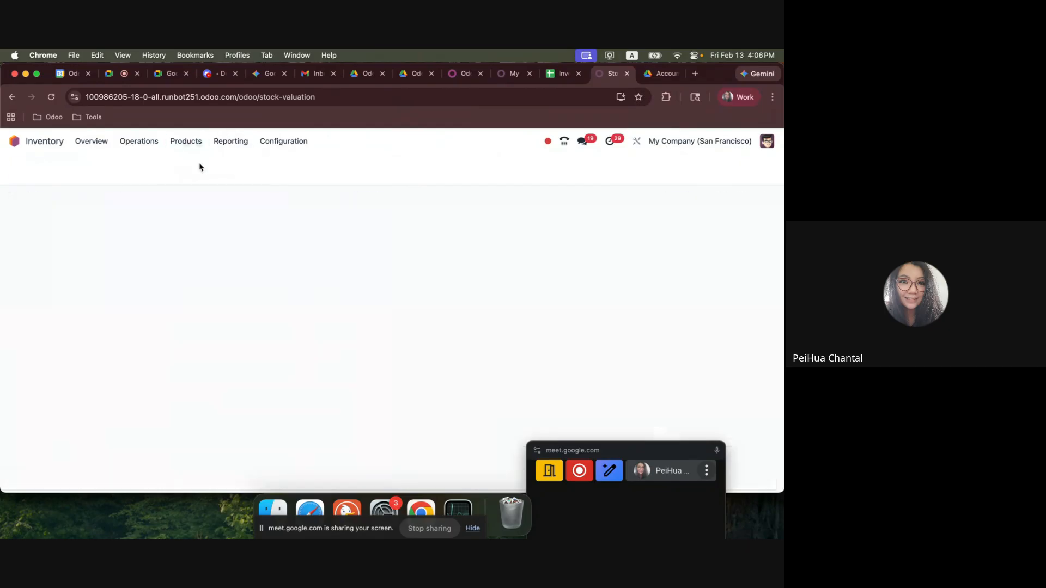
pyautogui.click(463, 283)
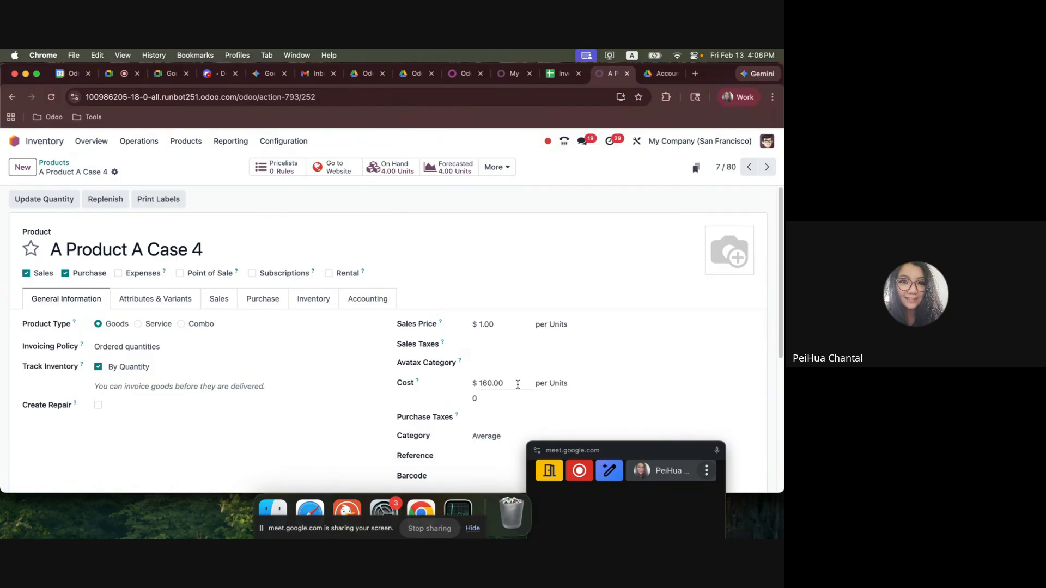
# Open the list of vendor bills in the Accounting app.
pyautogui.click(14, 141)
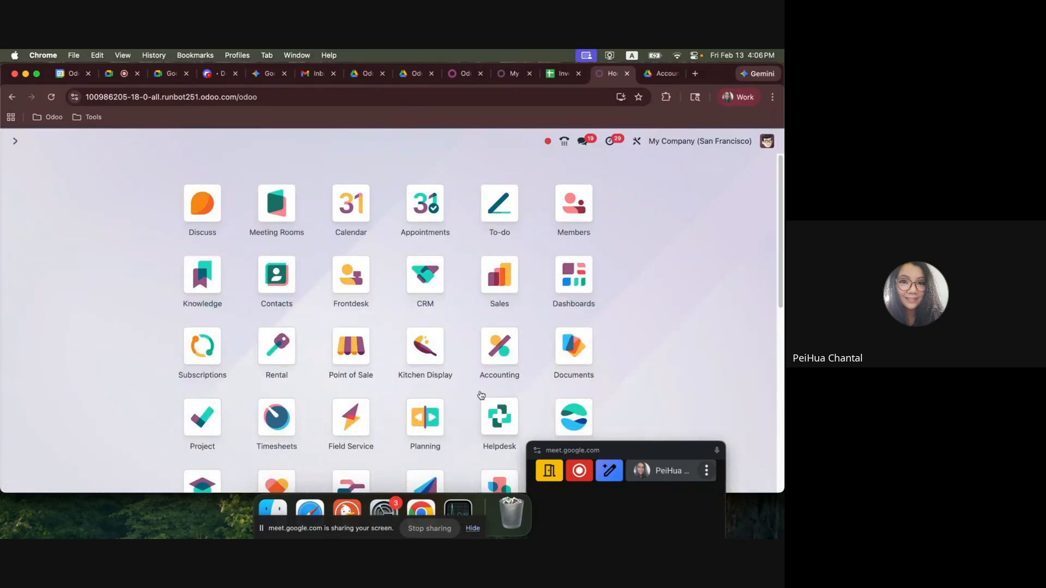
pyautogui.click(480, 351)
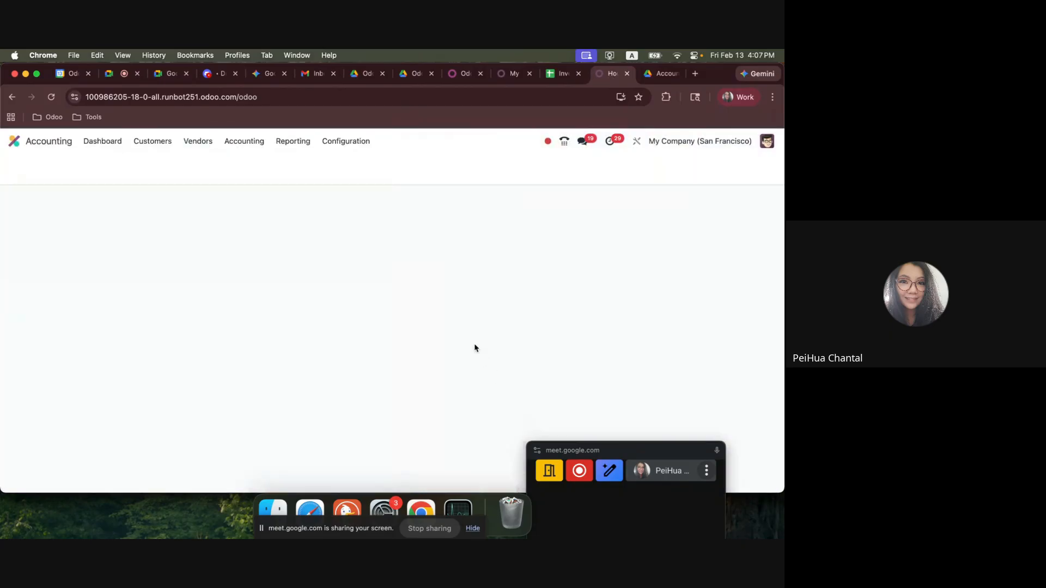
pyautogui.click(244, 141)
pyautogui.click(197, 141)
pyautogui.click(195, 161)
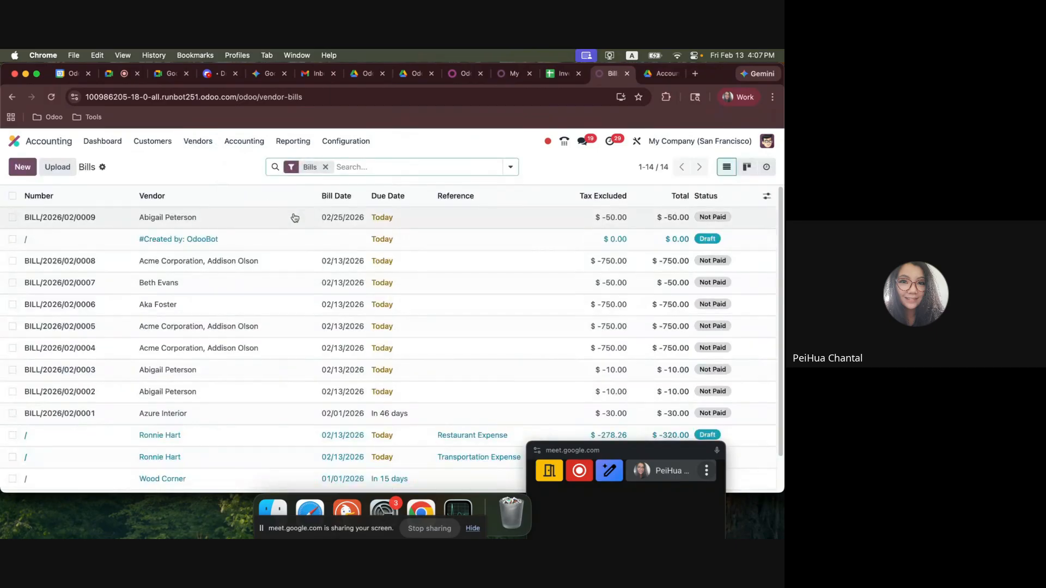
# Open vendor bill BILL/2026/02/0009 and check its journal items.
pyautogui.click(293, 218)
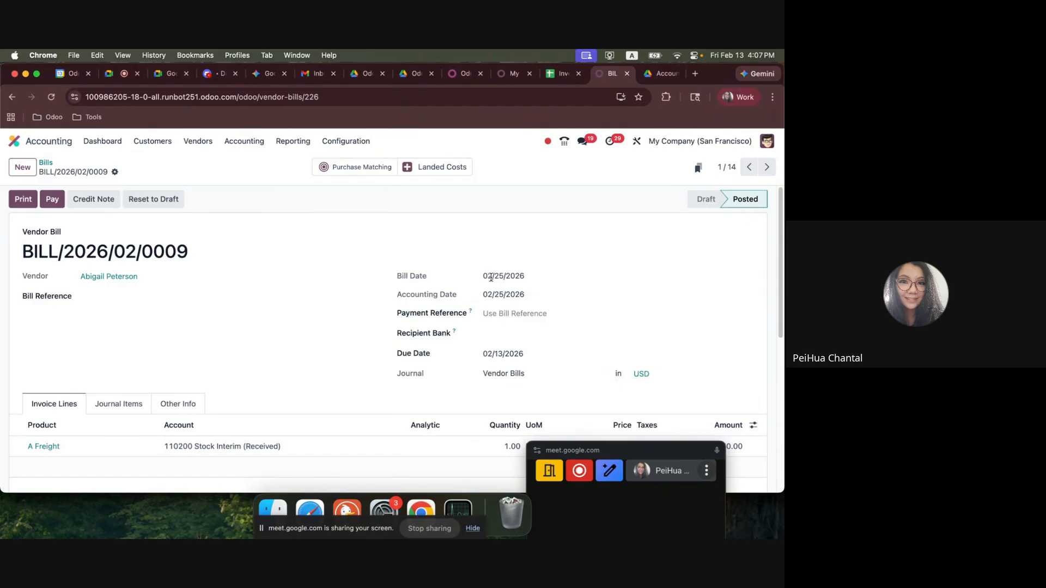
pyautogui.click(114, 404)
pyautogui.scroll(-3, 179, 392)
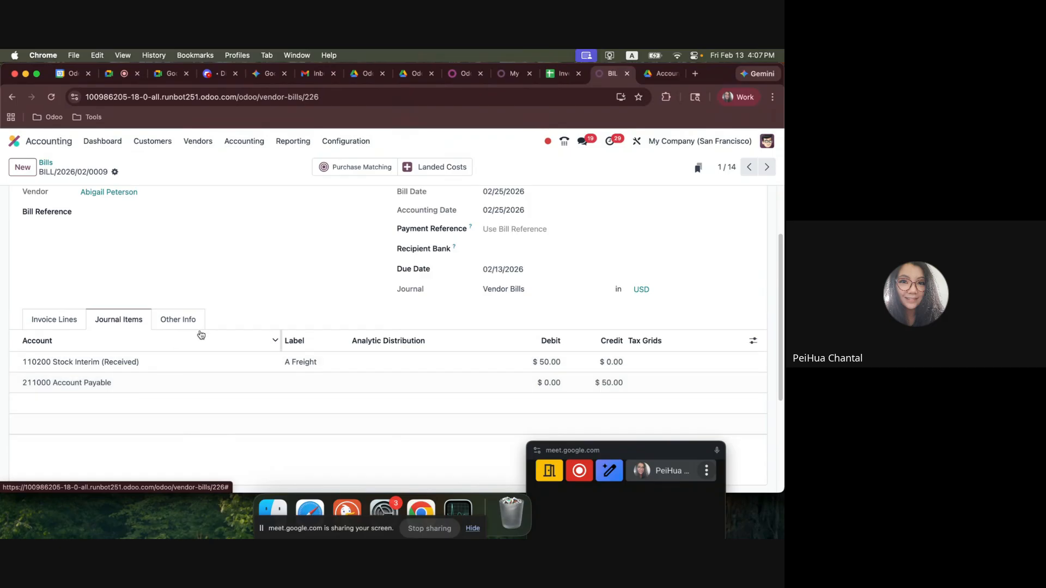
# Open the bill's linked landed cost LC/2026/0002 and check its valuation adjustments.
pyautogui.click(428, 167)
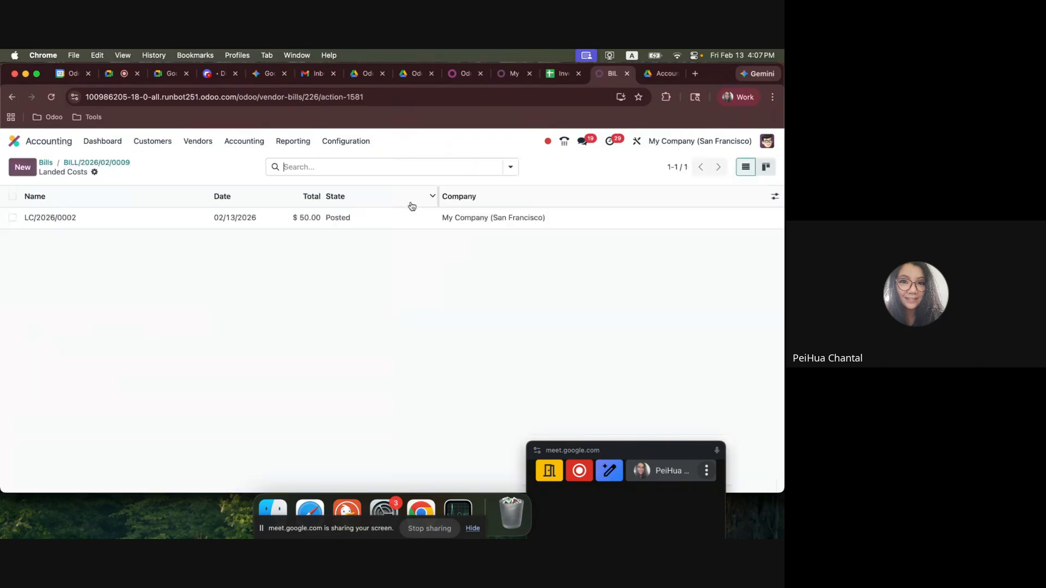
pyautogui.click(297, 218)
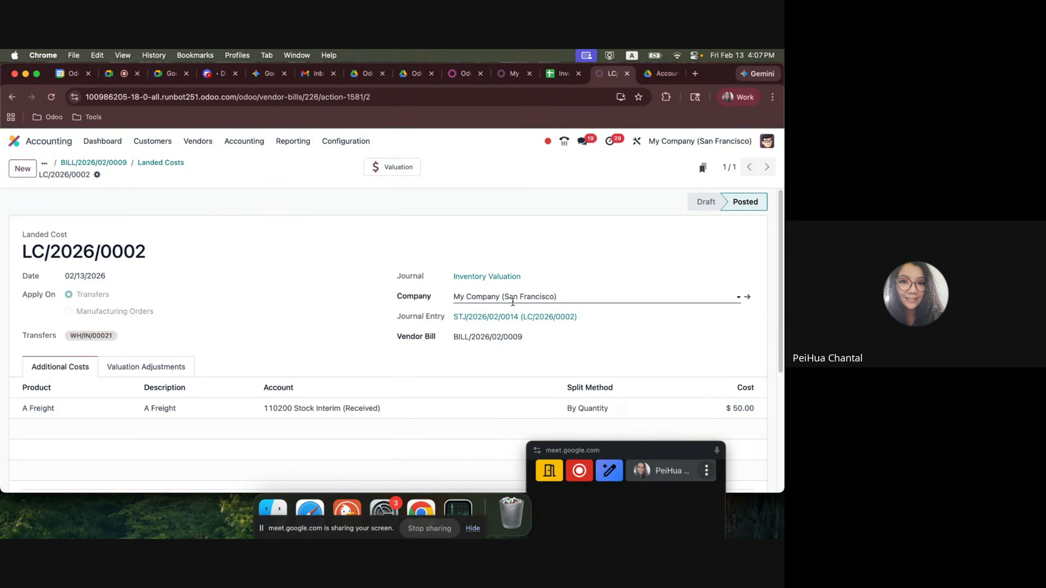
pyautogui.click(182, 368)
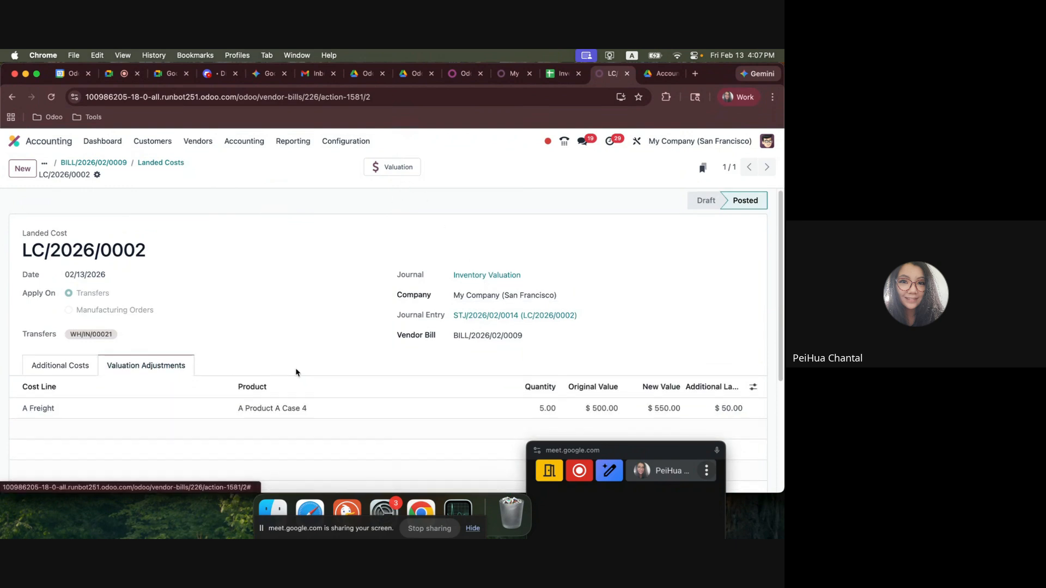
# Open the landed cost's journal entry and check its accounting date and journal items.
pyautogui.click(539, 324)
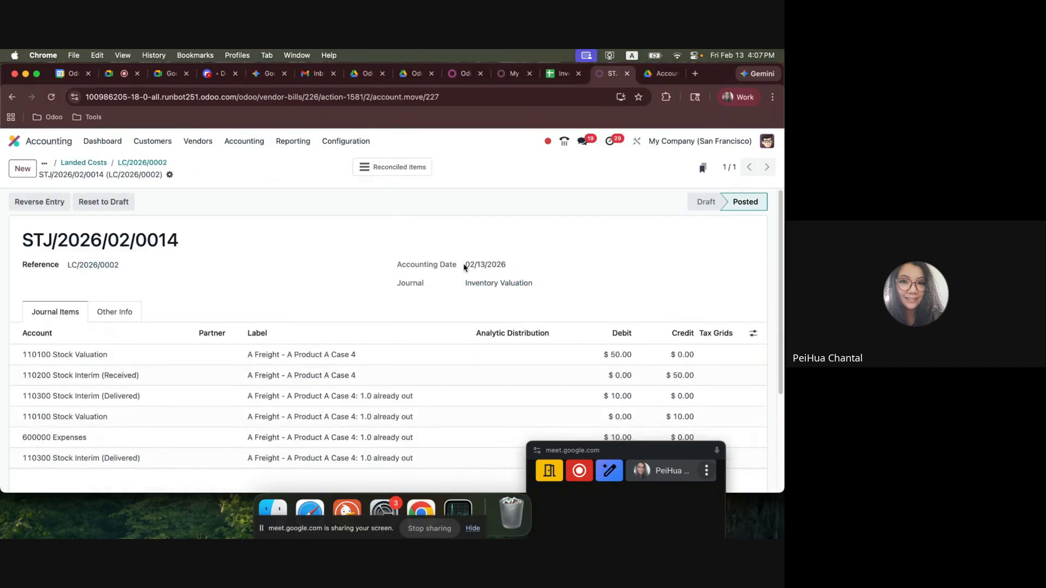
pyautogui.moveTo(466, 265); pyautogui.dragTo(545, 268)
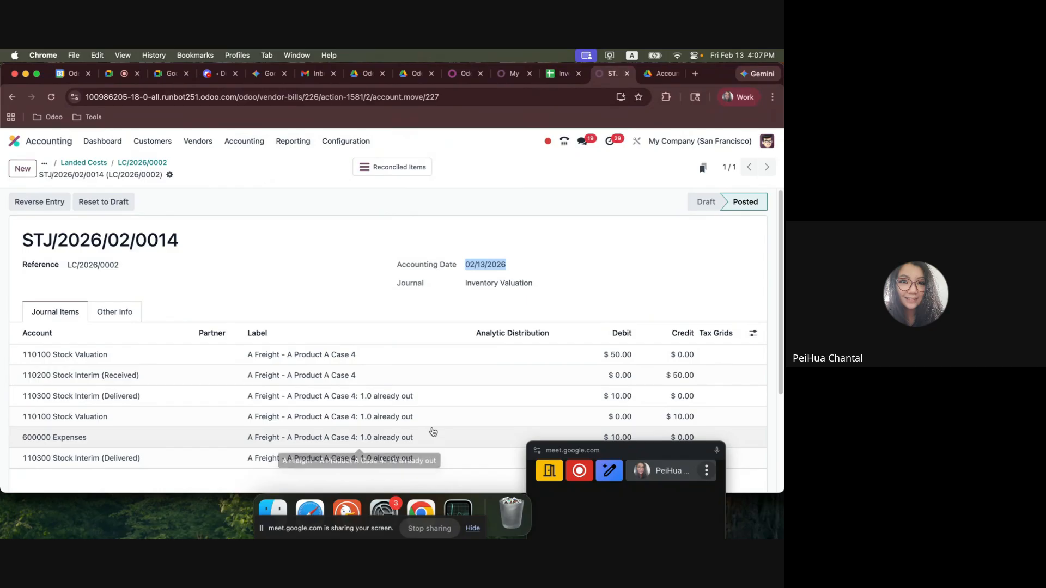
pyautogui.click(407, 228)
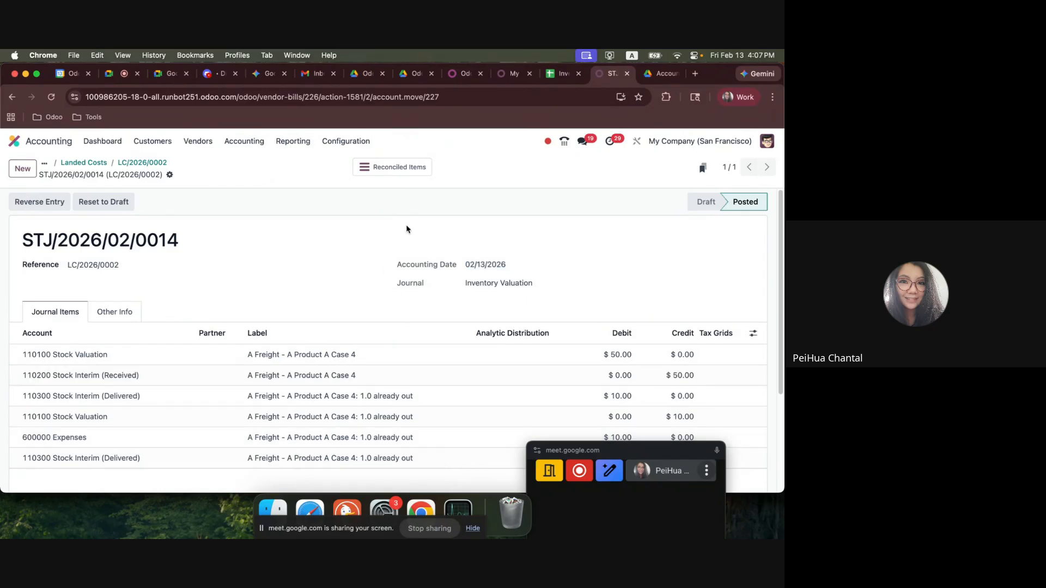
pyautogui.click(111, 79)
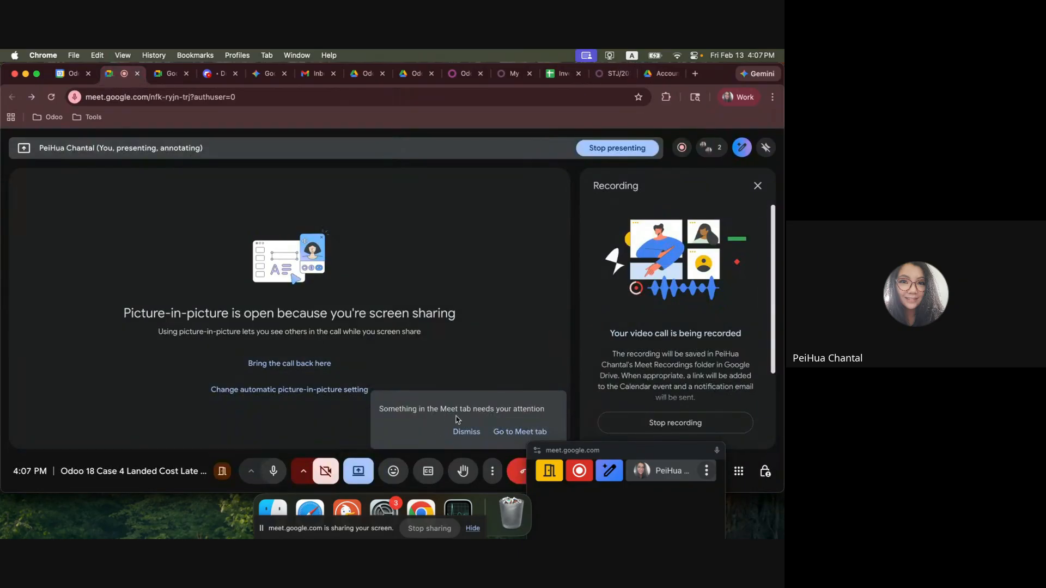
pyautogui.moveTo(578, 454); pyautogui.dragTo(623, 465)
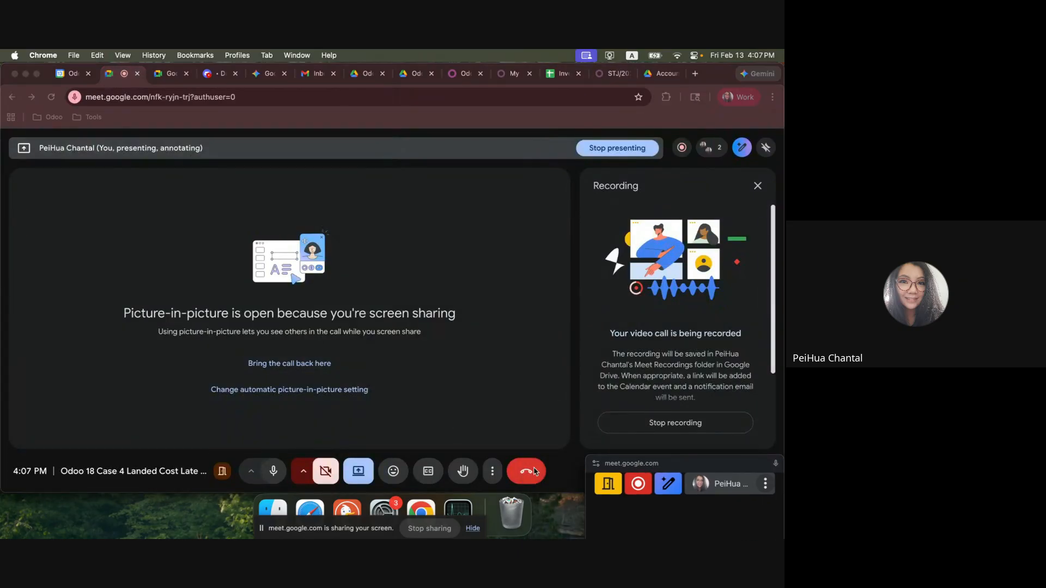